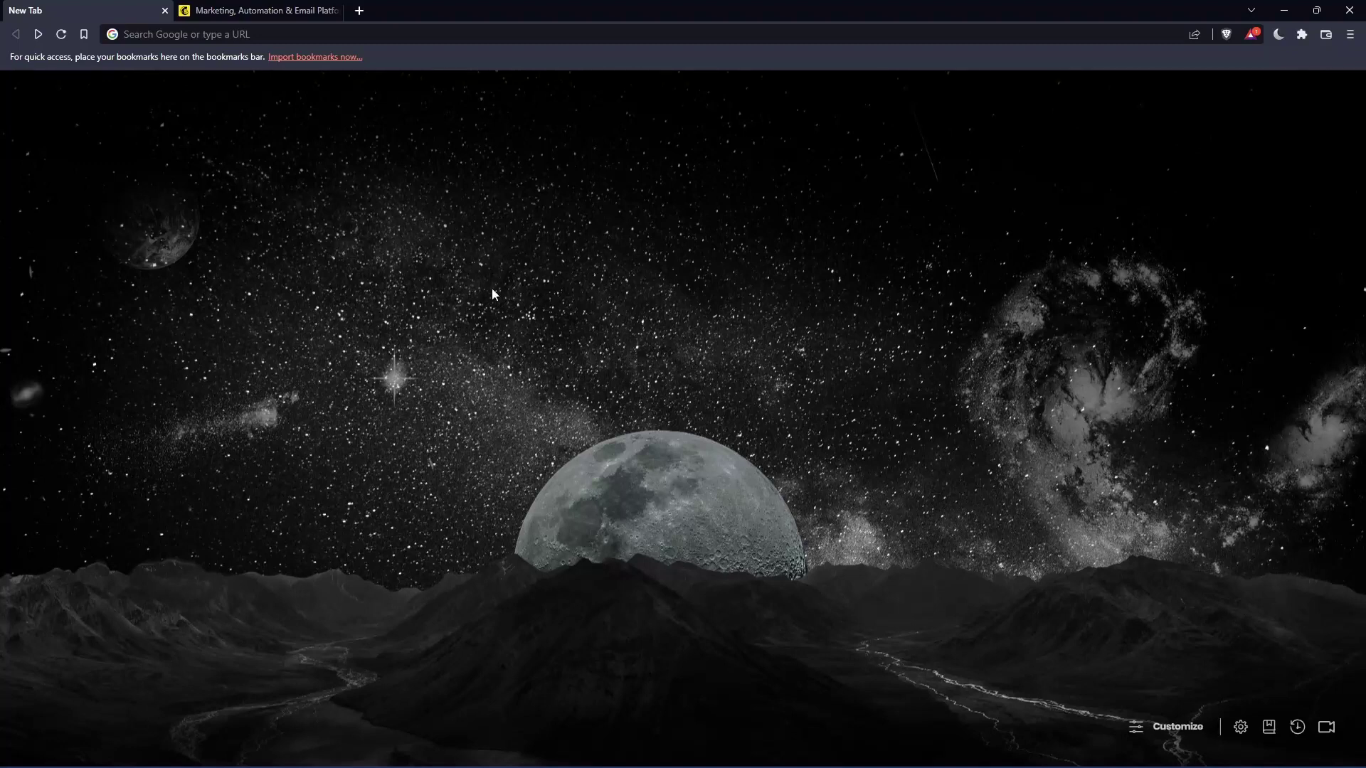
Enter mailchimp.com in Brave and switch to the already-open Mailchimp tab.
click(288, 39)
text(mail)
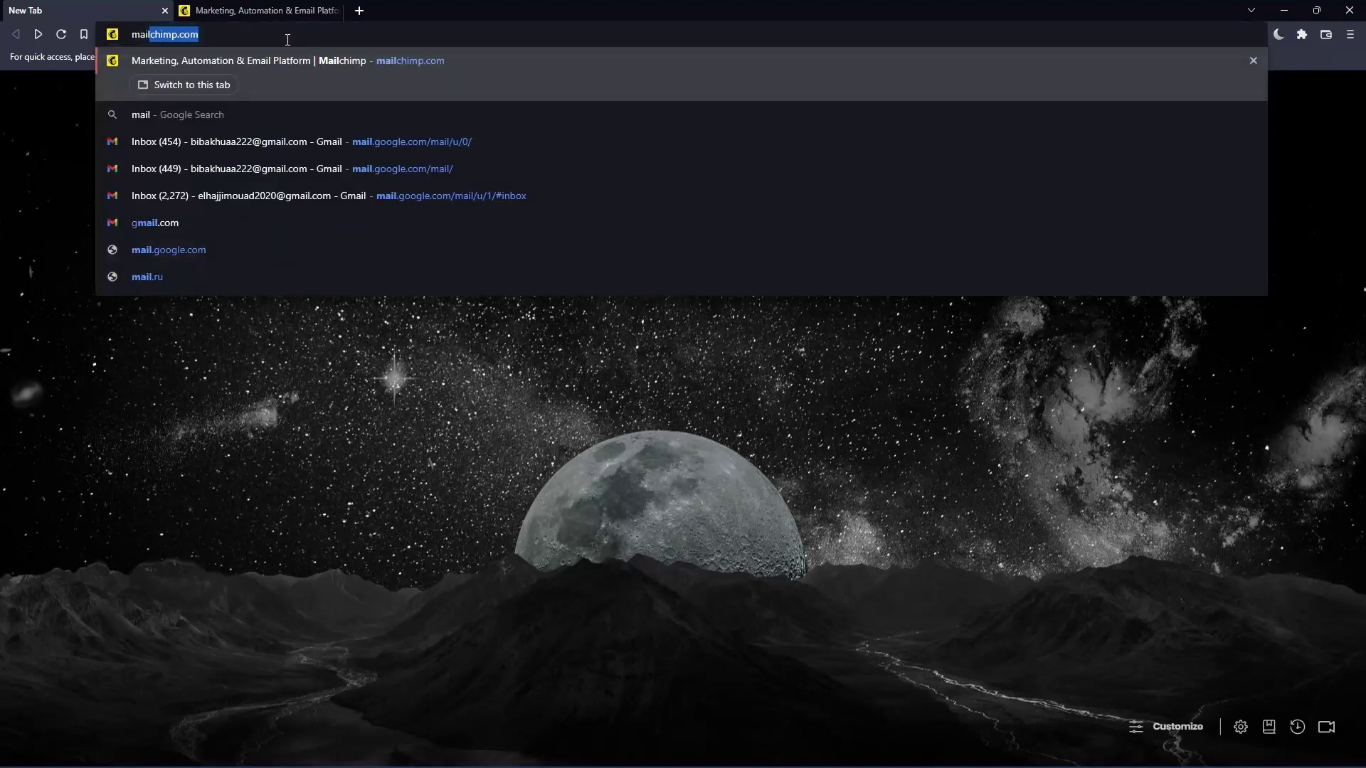
text(chimp.com)
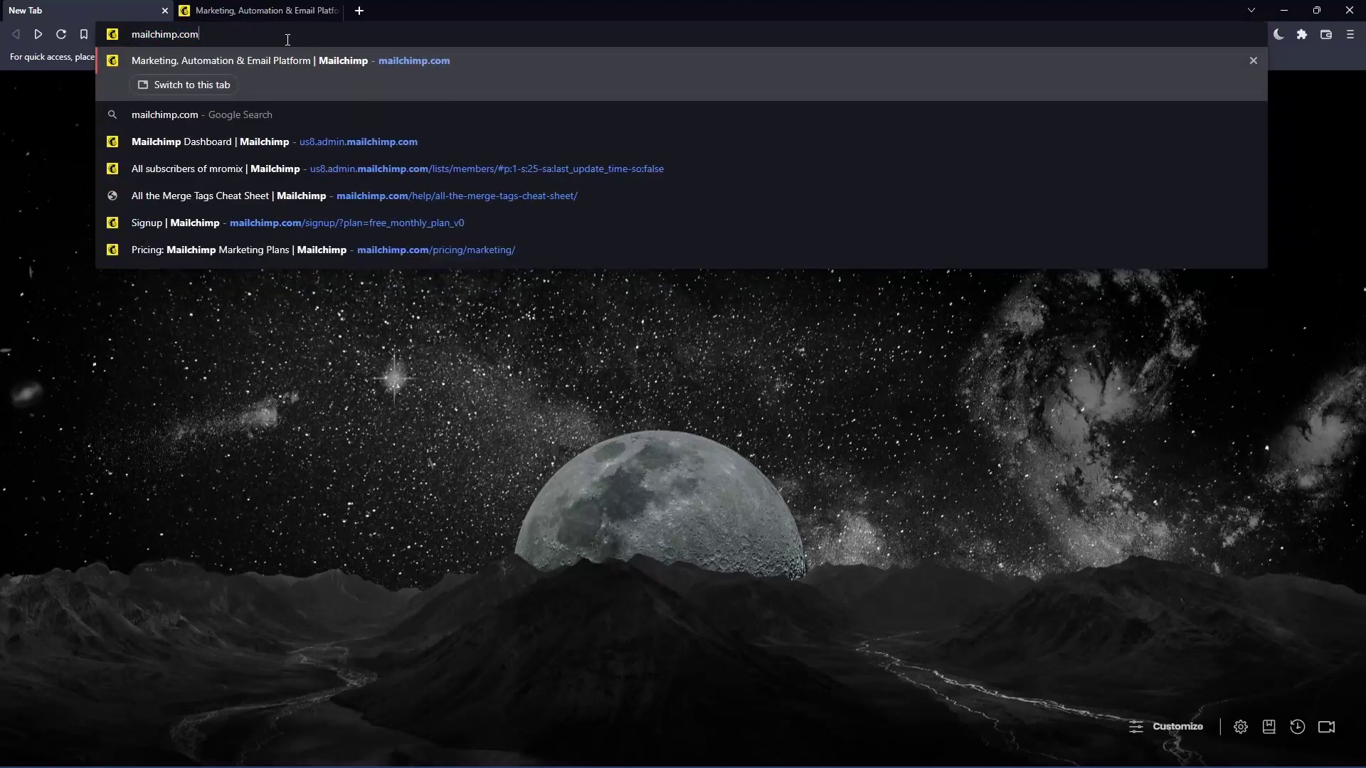
key(ctrl+a)
click(391, 65)
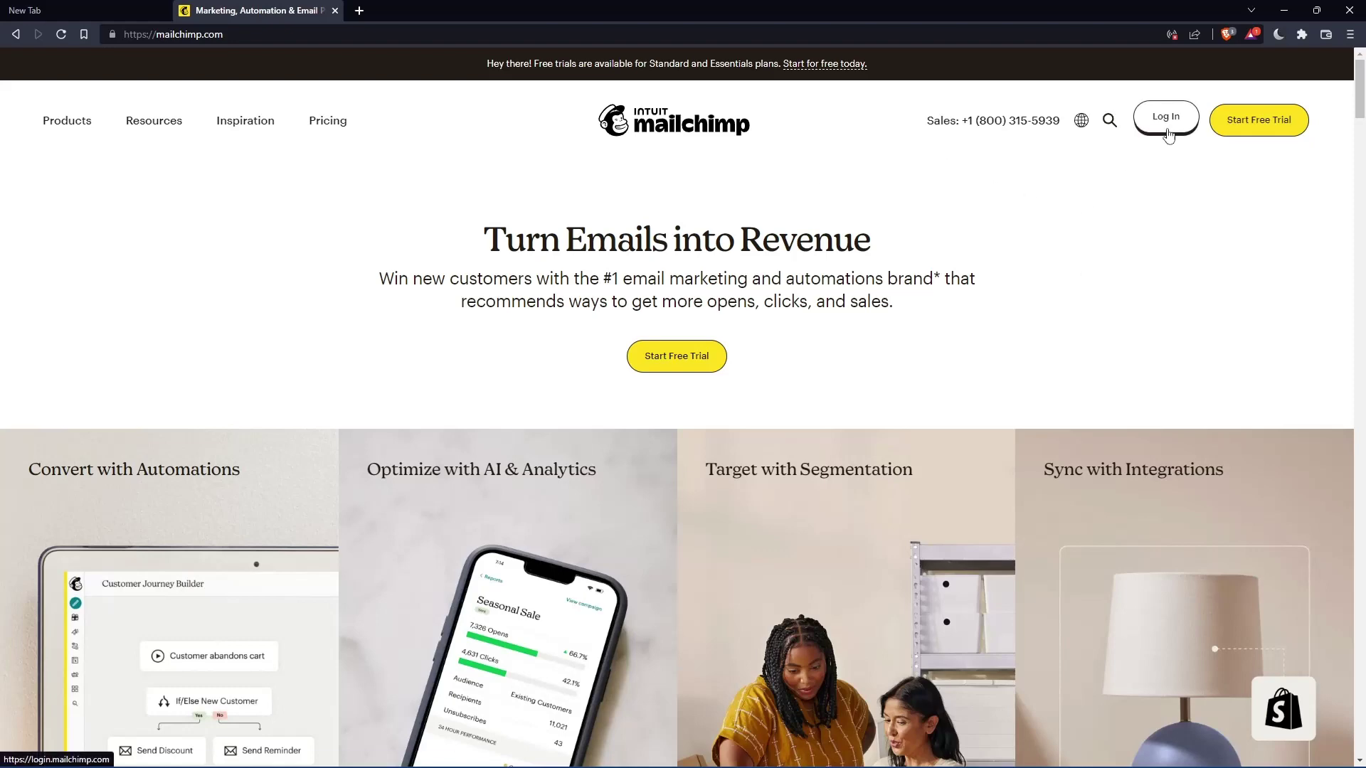
Visit the login page, return home, and open the full Pricing page from the pricing table.
click(1165, 120)
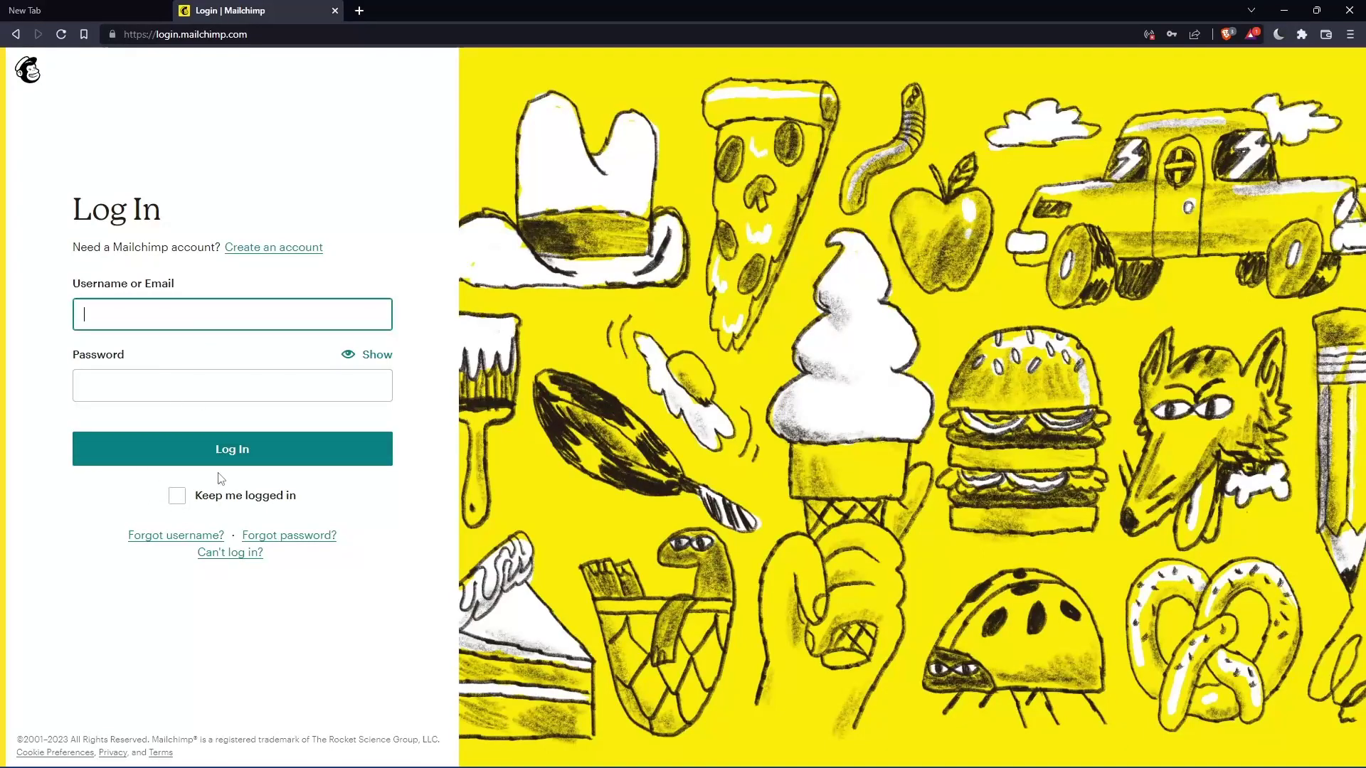
key(alt+Left)
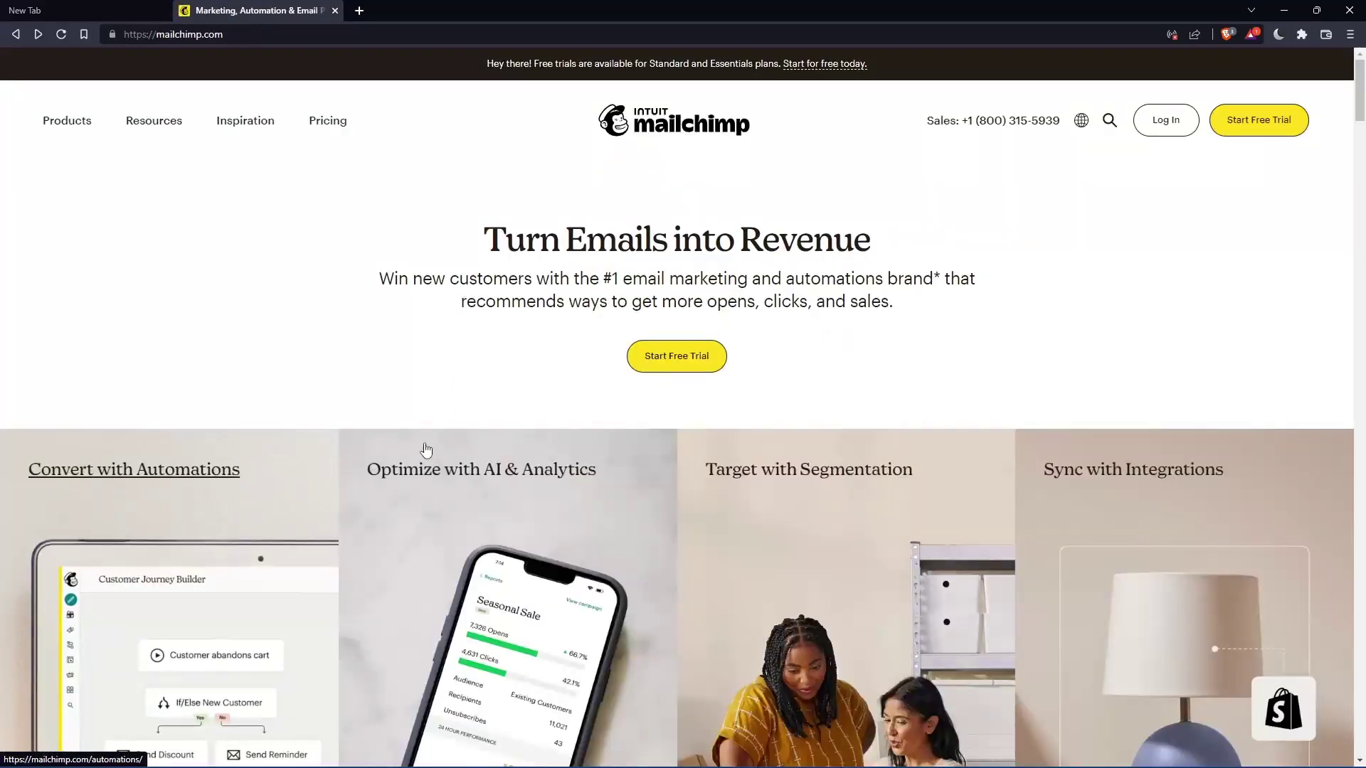
scroll(795, 336, down, 10)
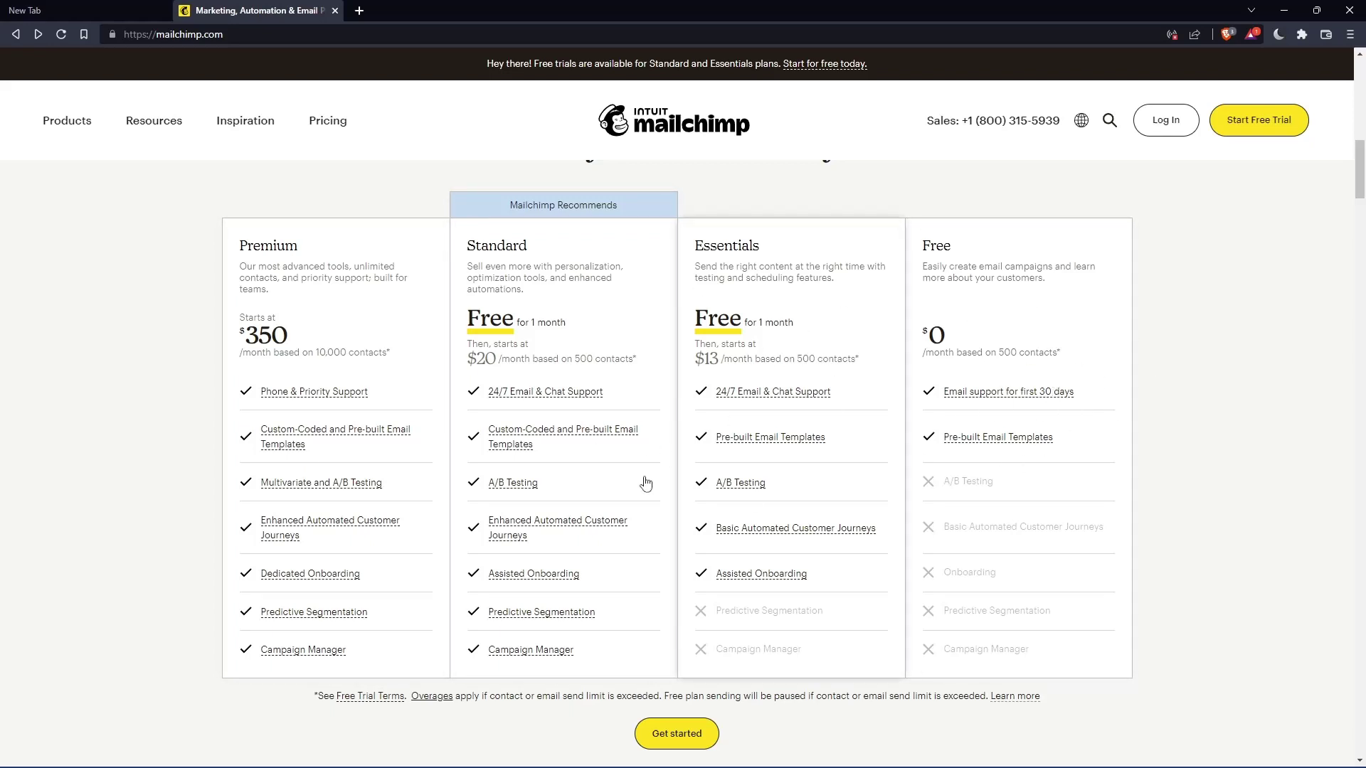
click(1016, 281)
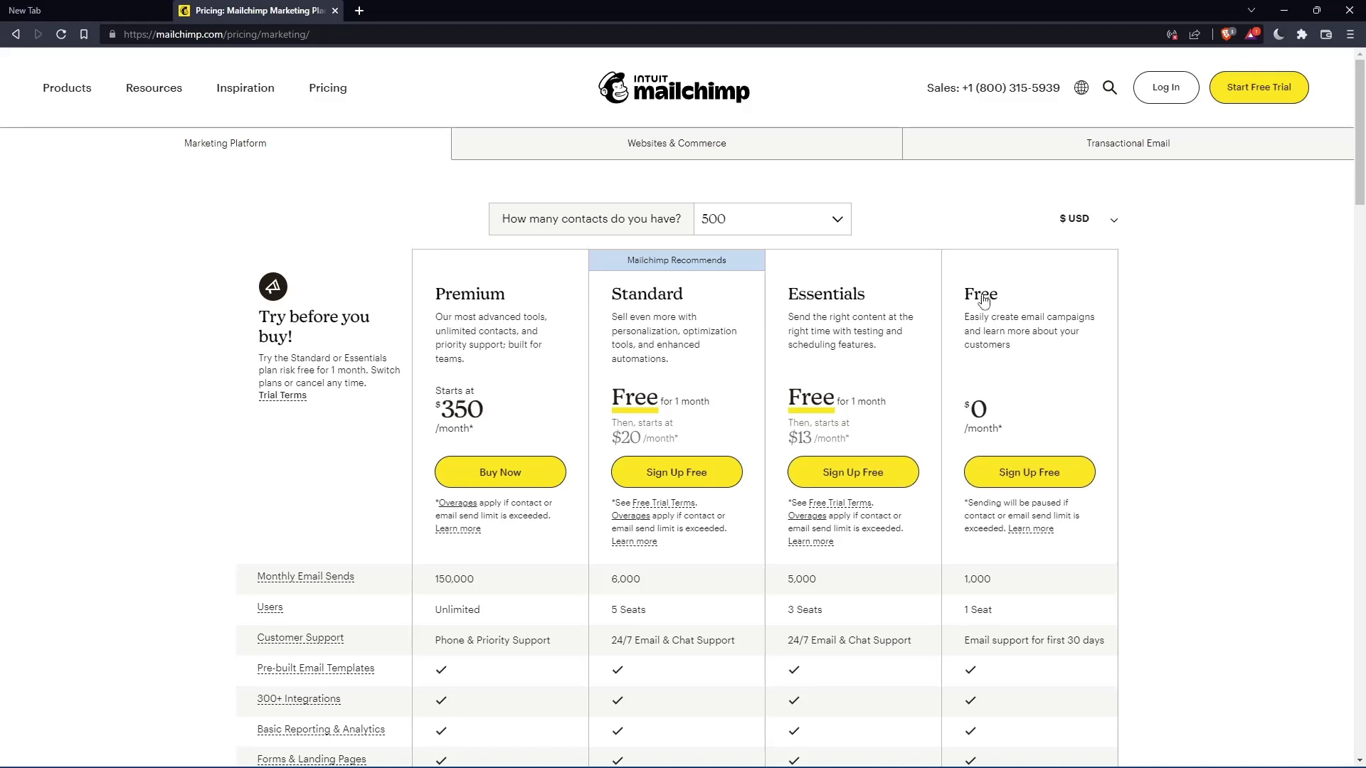
Start the Free plan signup and focus the Email field, dismissing saved suggestions.
click(1025, 473)
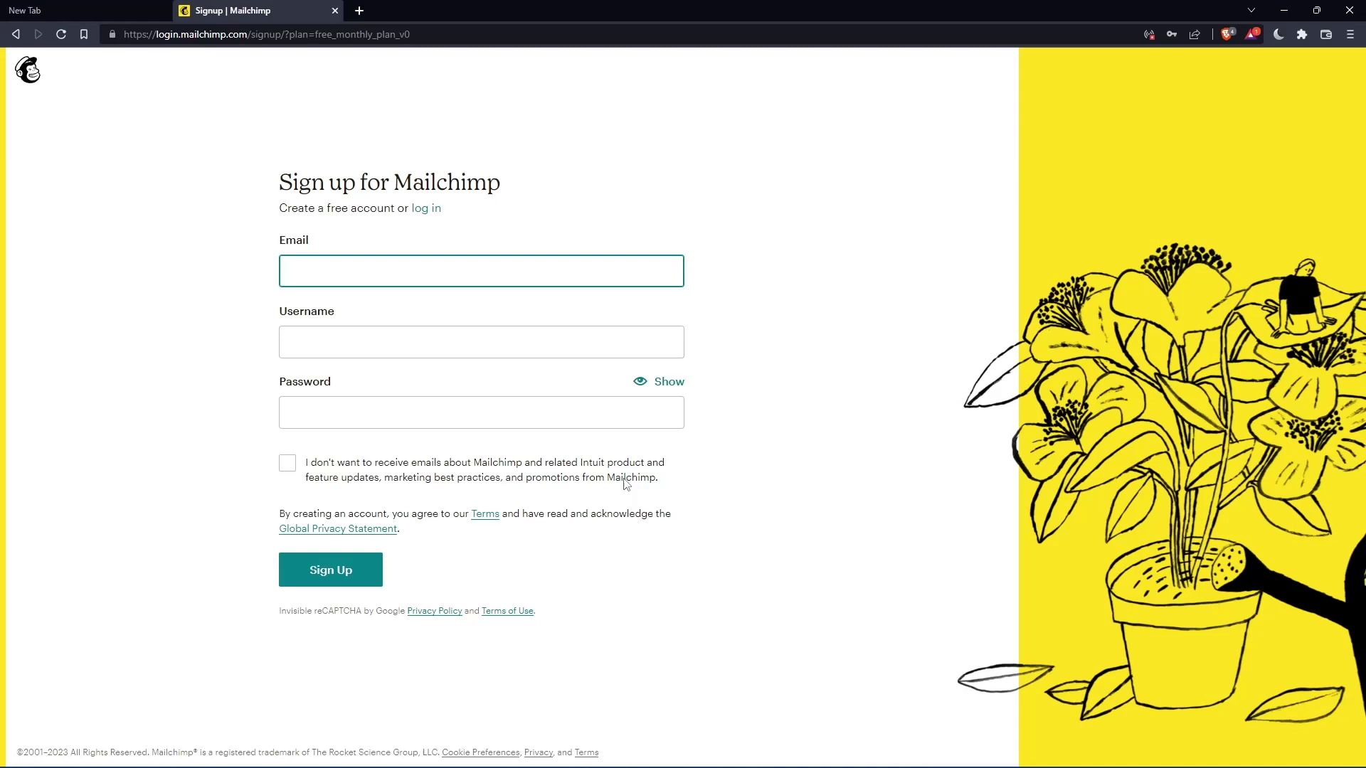
click(473, 277)
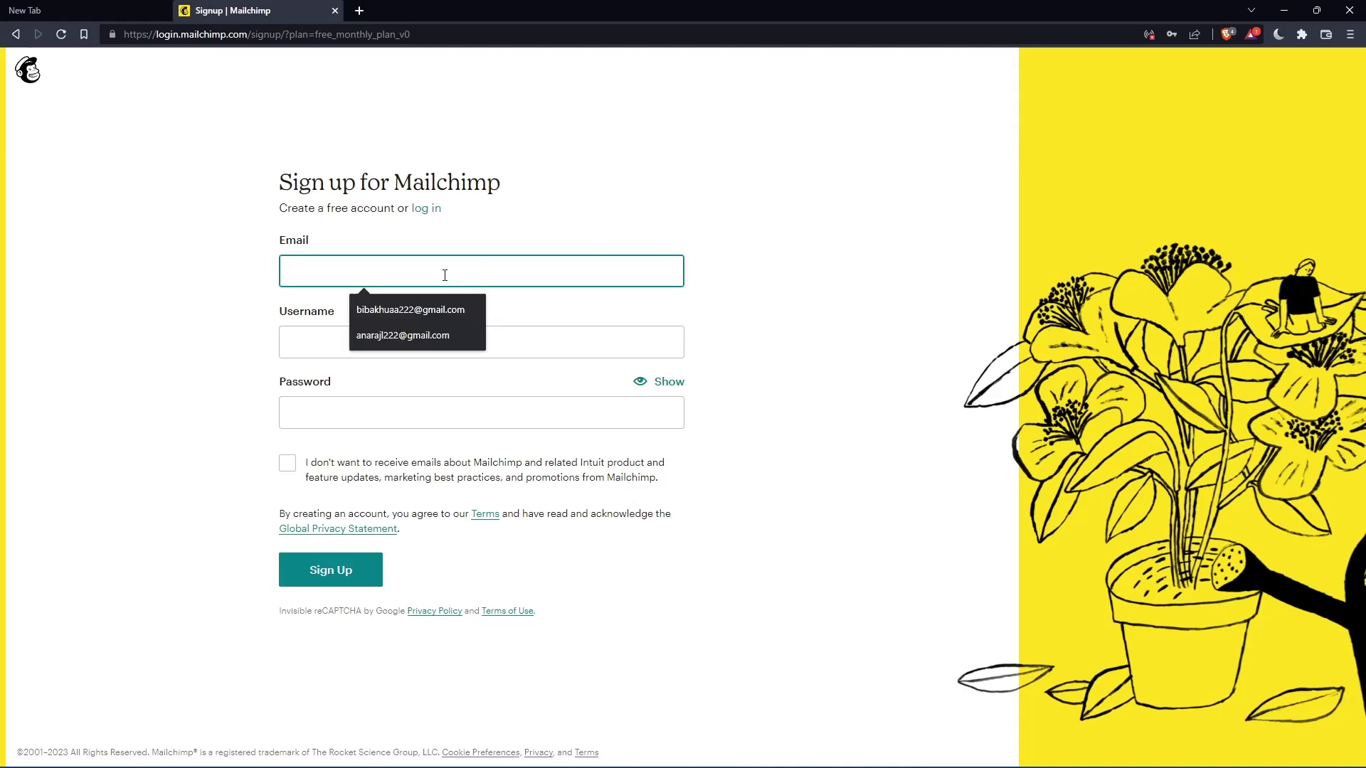
click(772, 237)
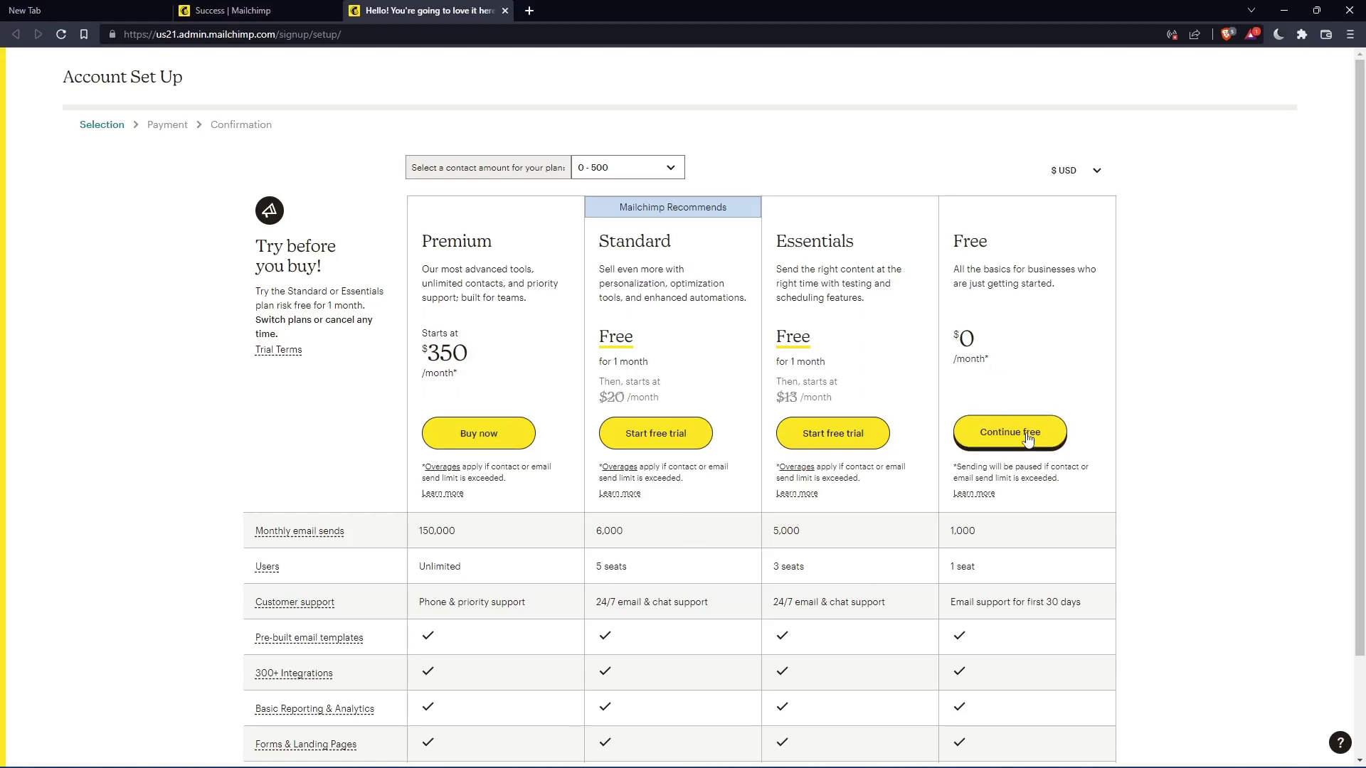
Continue on the Free plan and fill first and last name from saved details.
click(1028, 439)
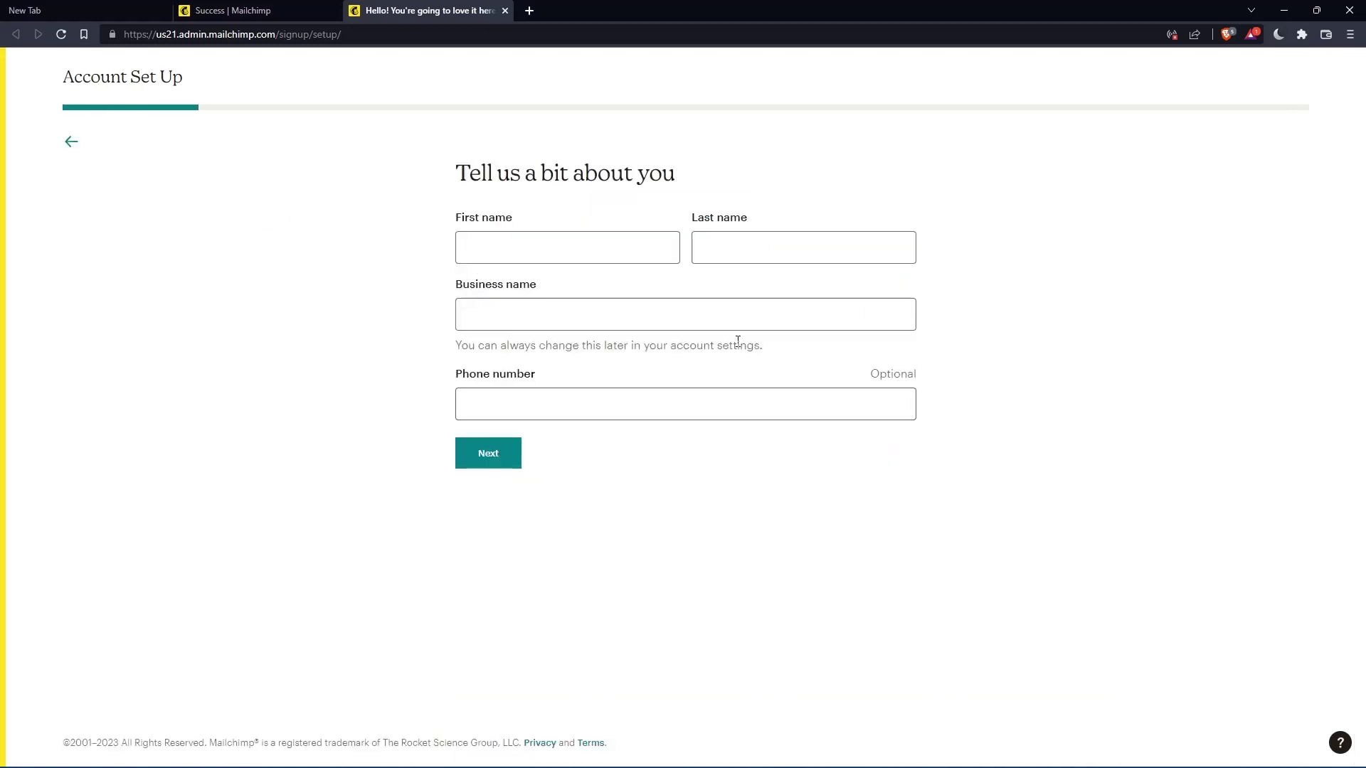
click(632, 254)
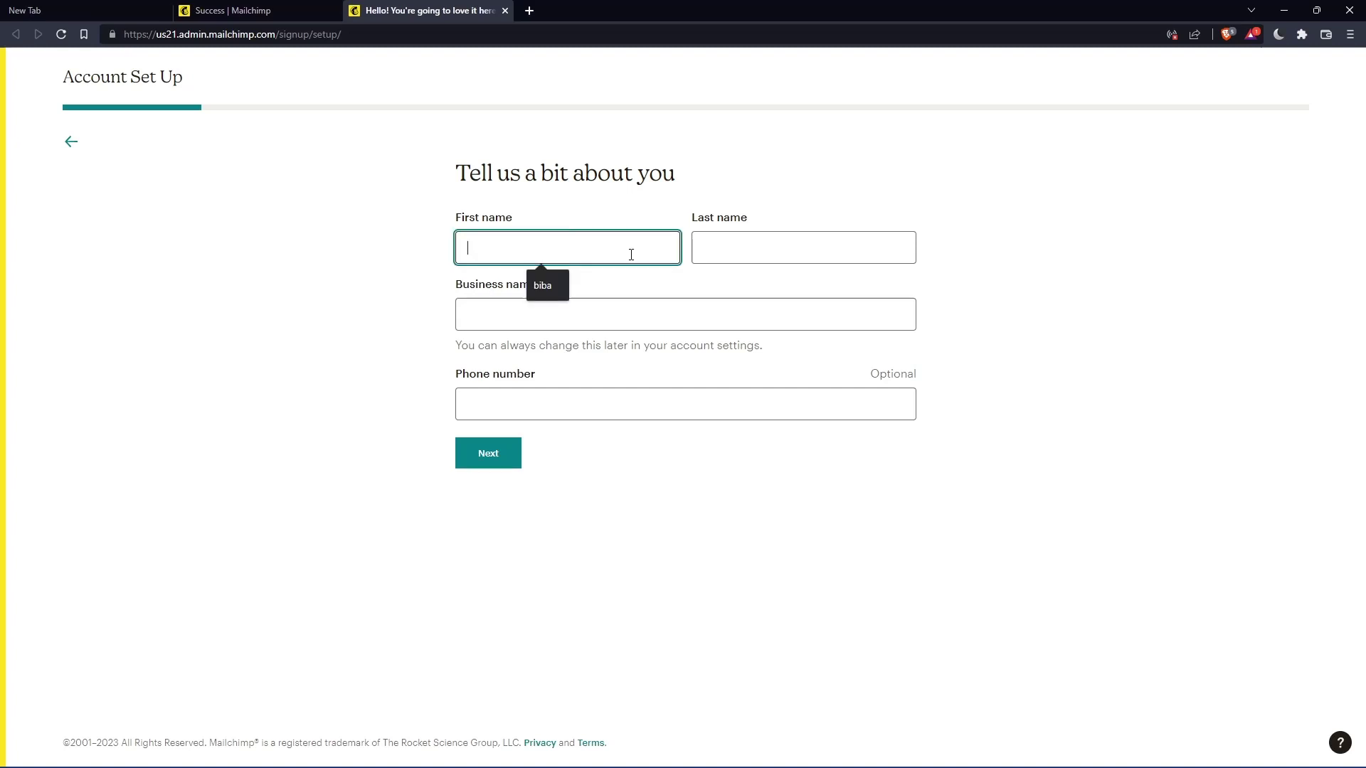
click(731, 263)
click(589, 253)
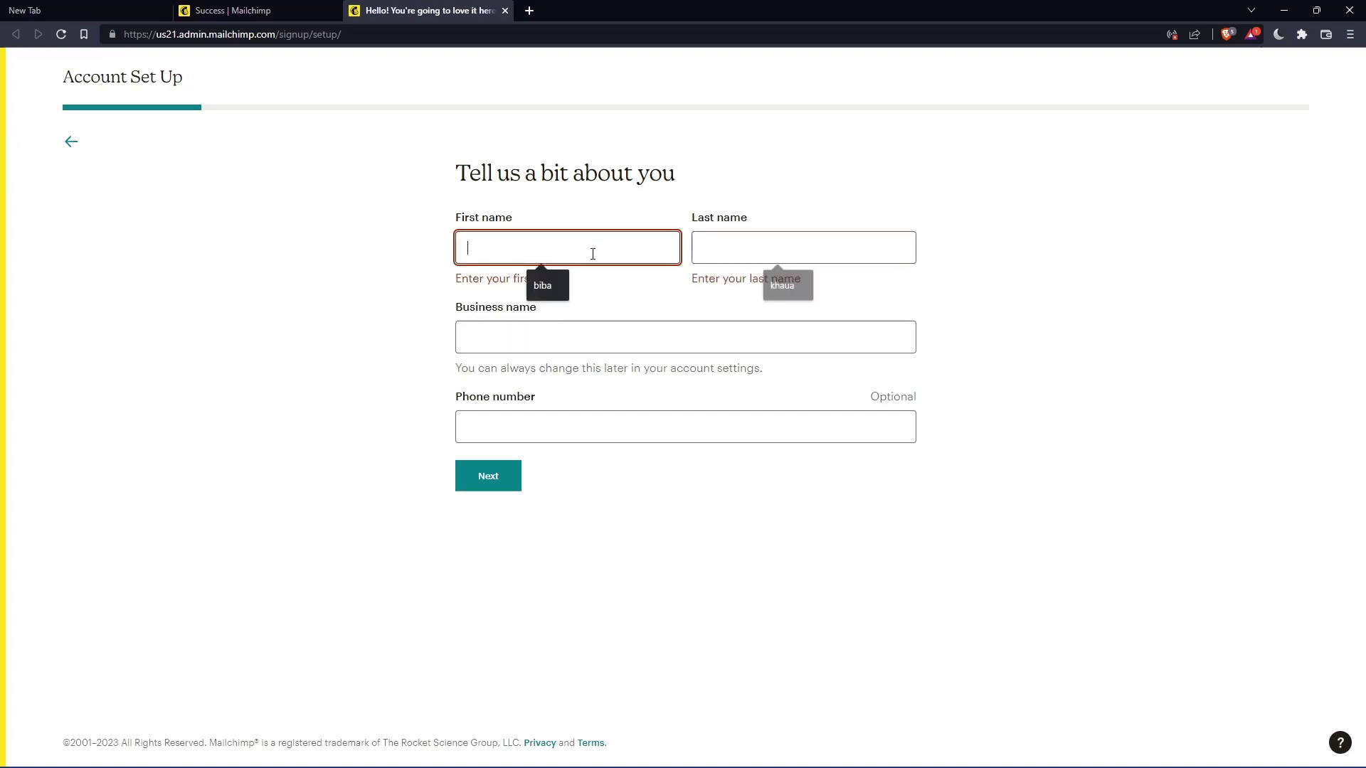
click(562, 287)
click(769, 256)
Fill the business name from saved details, adjust its trailing digits, and submit.
click(779, 284)
click(667, 310)
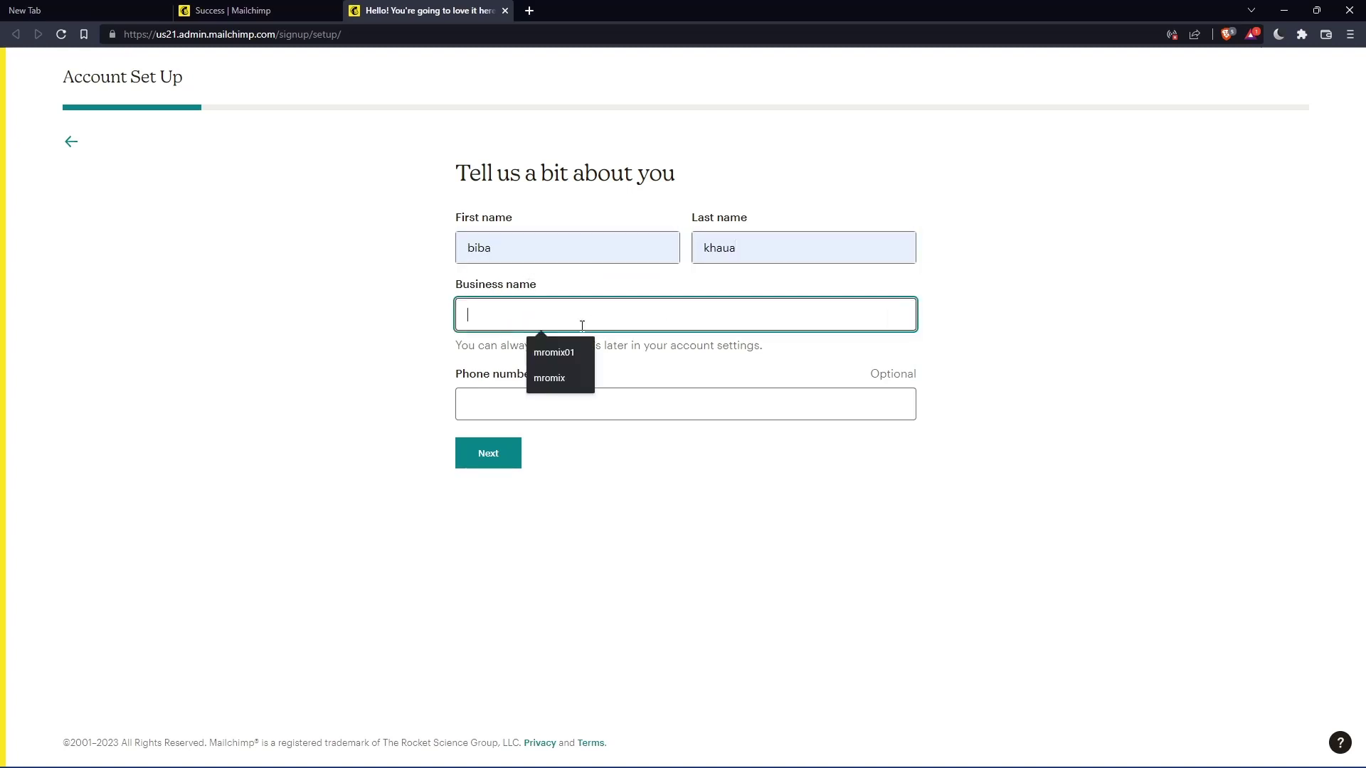
click(567, 351)
key(BackSpace)
key(BackSpace)
text(01)
key(BackSpace)
key(BackSpace)
text(0)
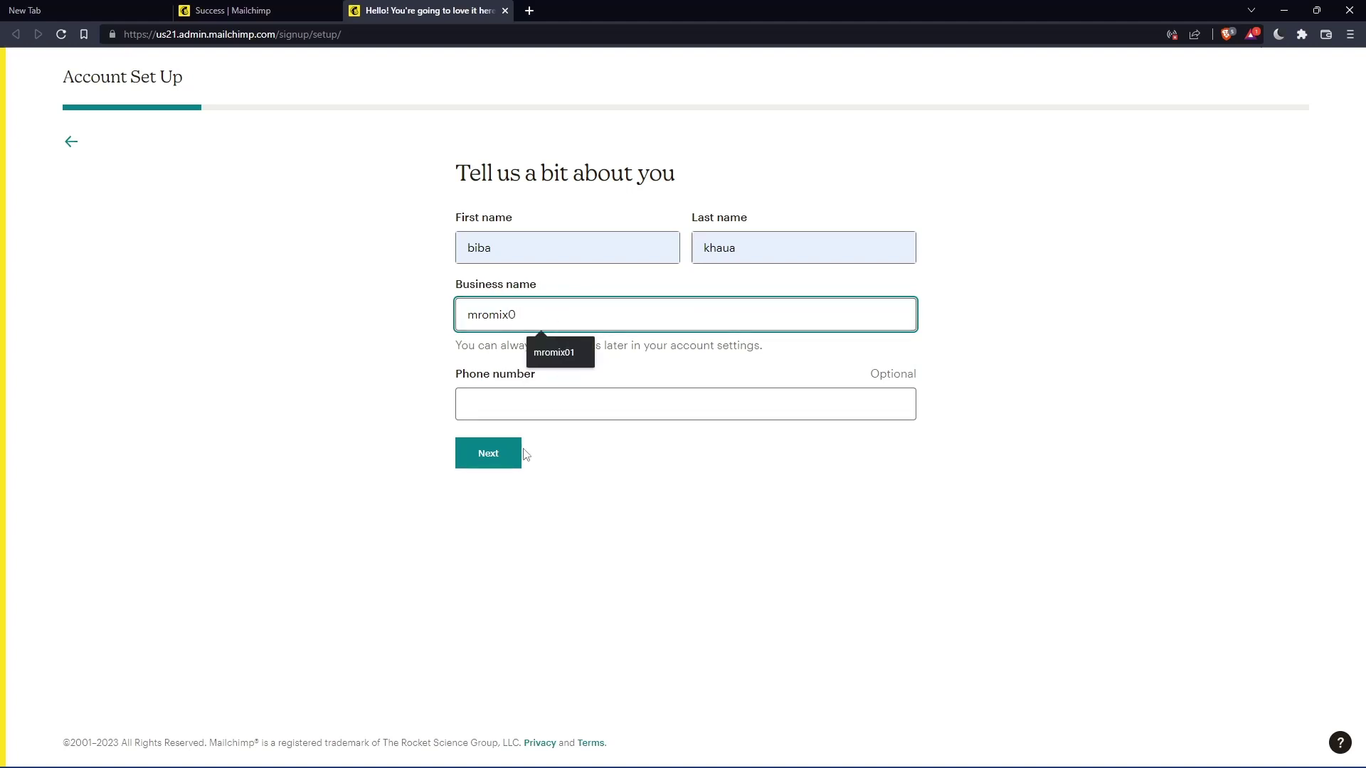
click(502, 454)
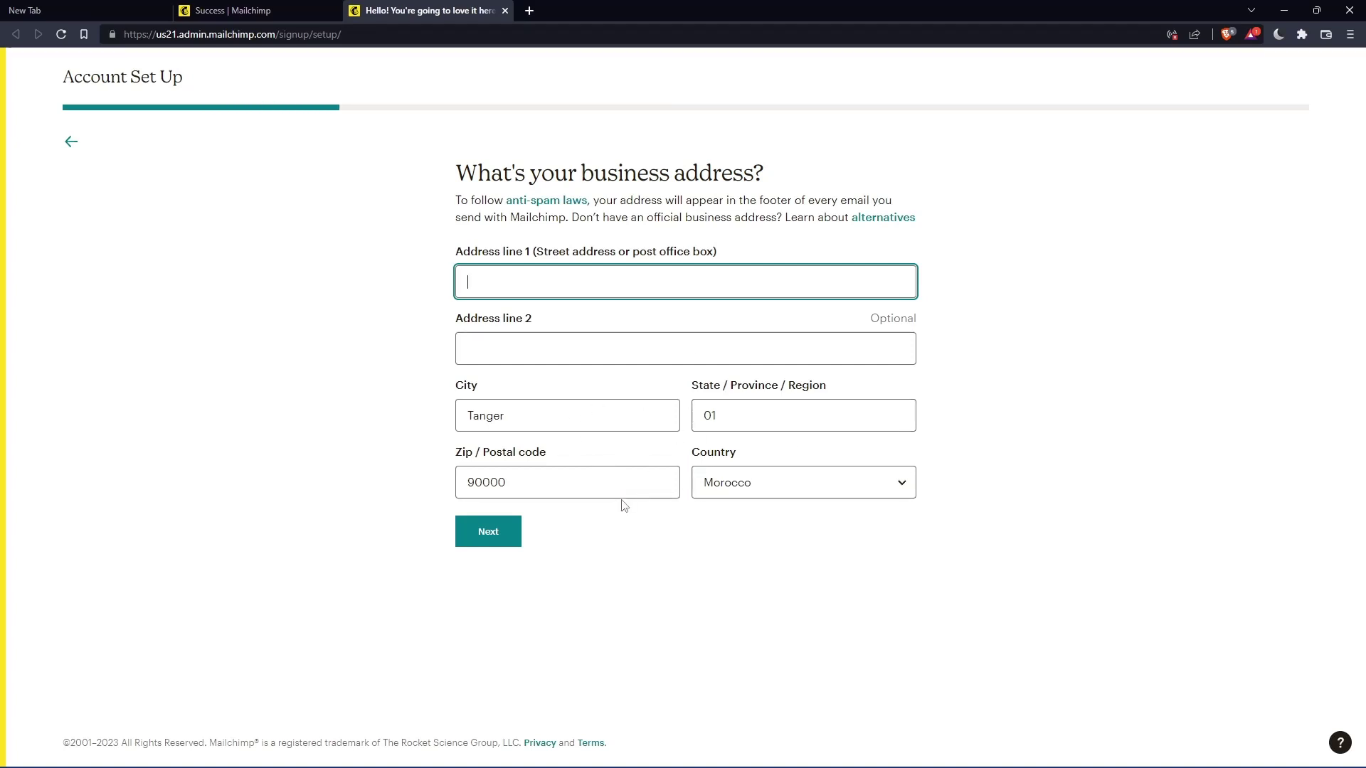
Fill in the saved business address and pick 'I'm just checking things out' as the goal.
text(--)
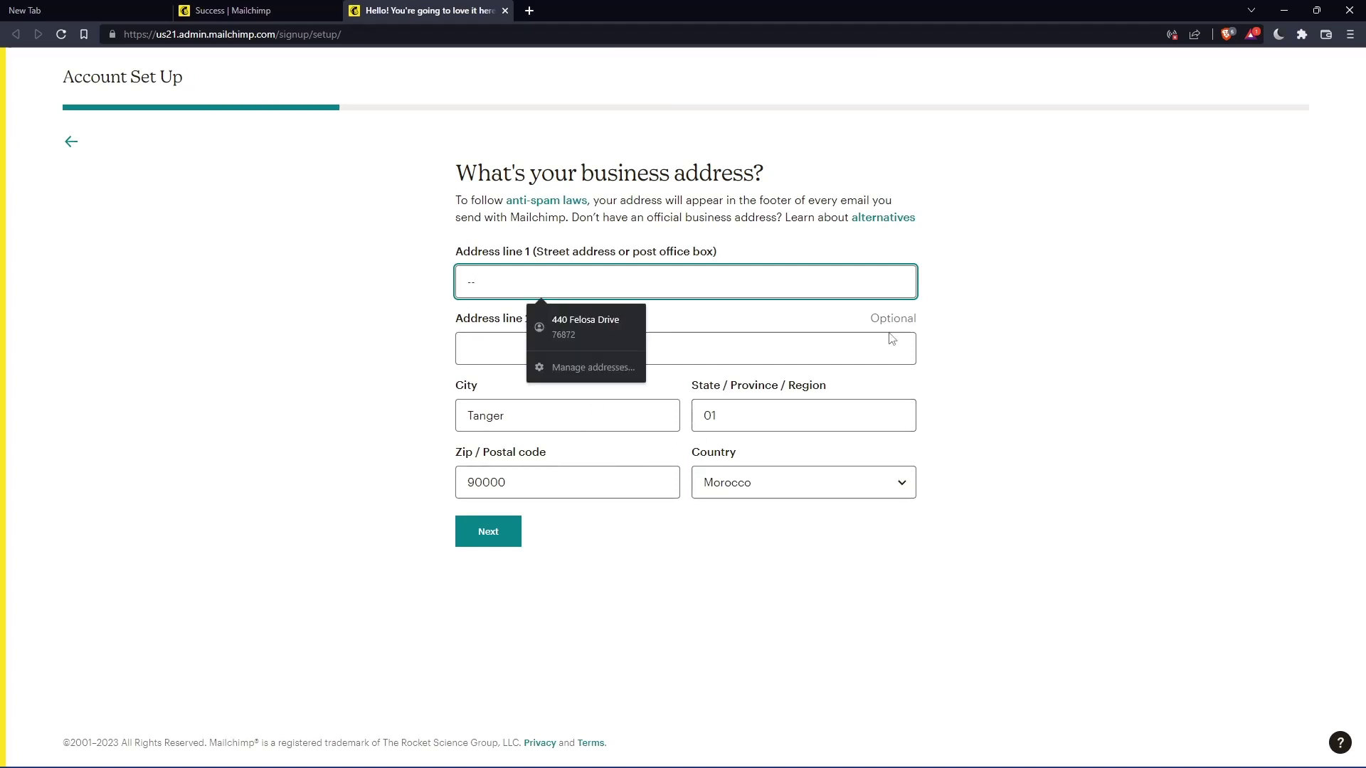
click(565, 330)
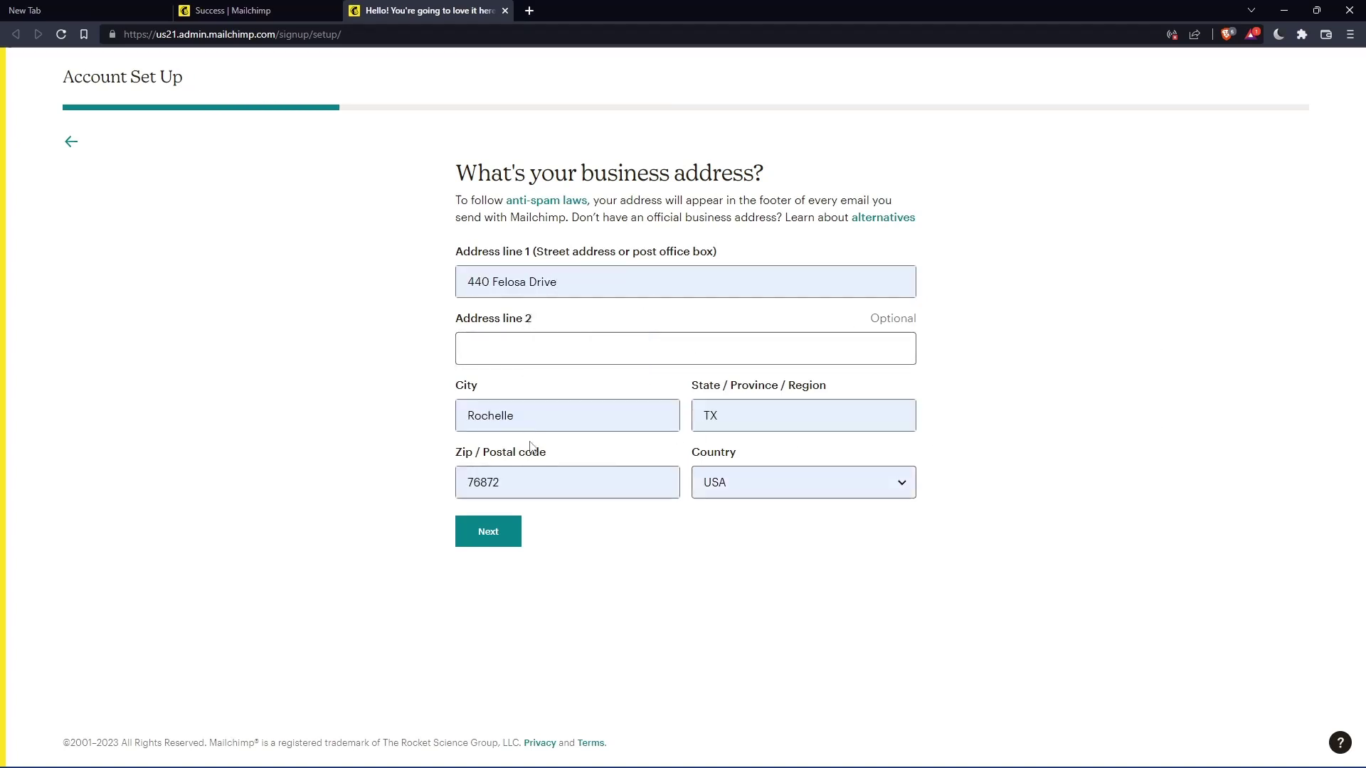
click(477, 531)
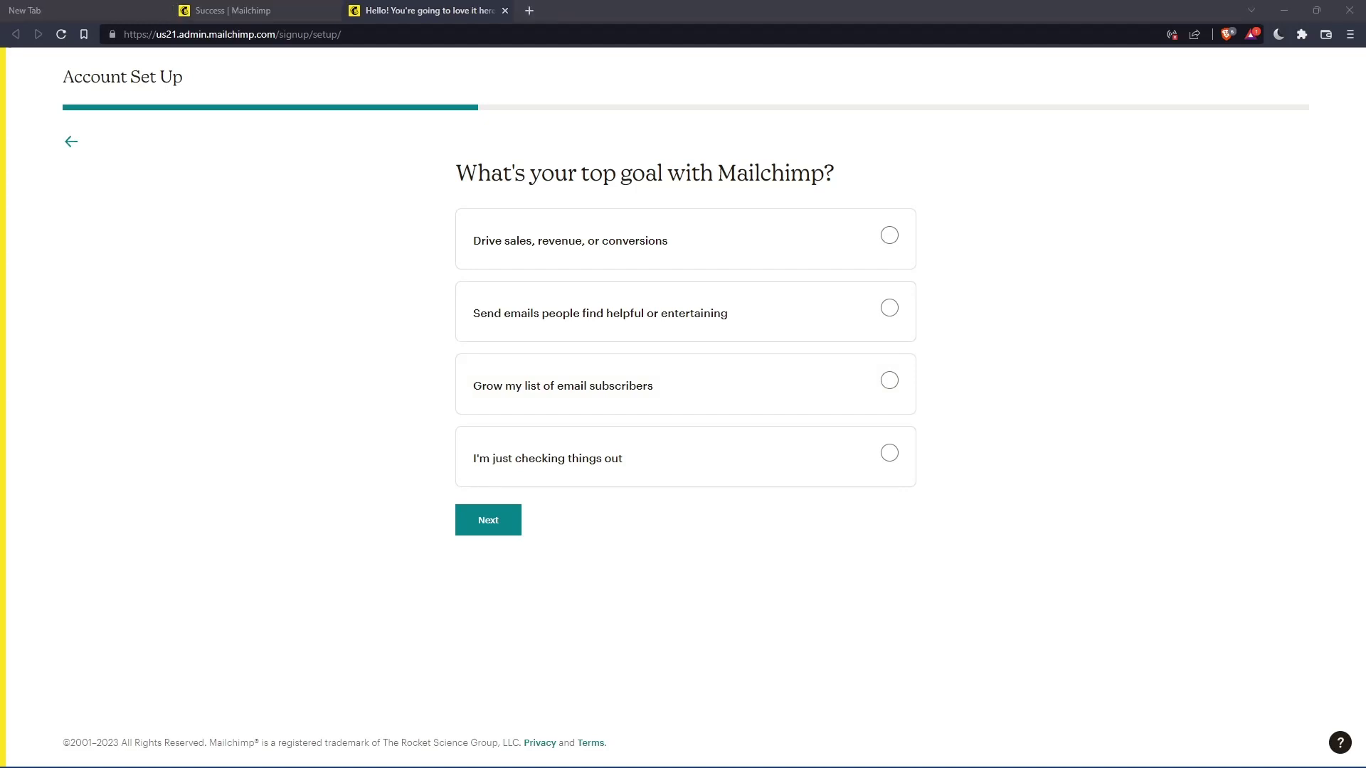
click(472, 530)
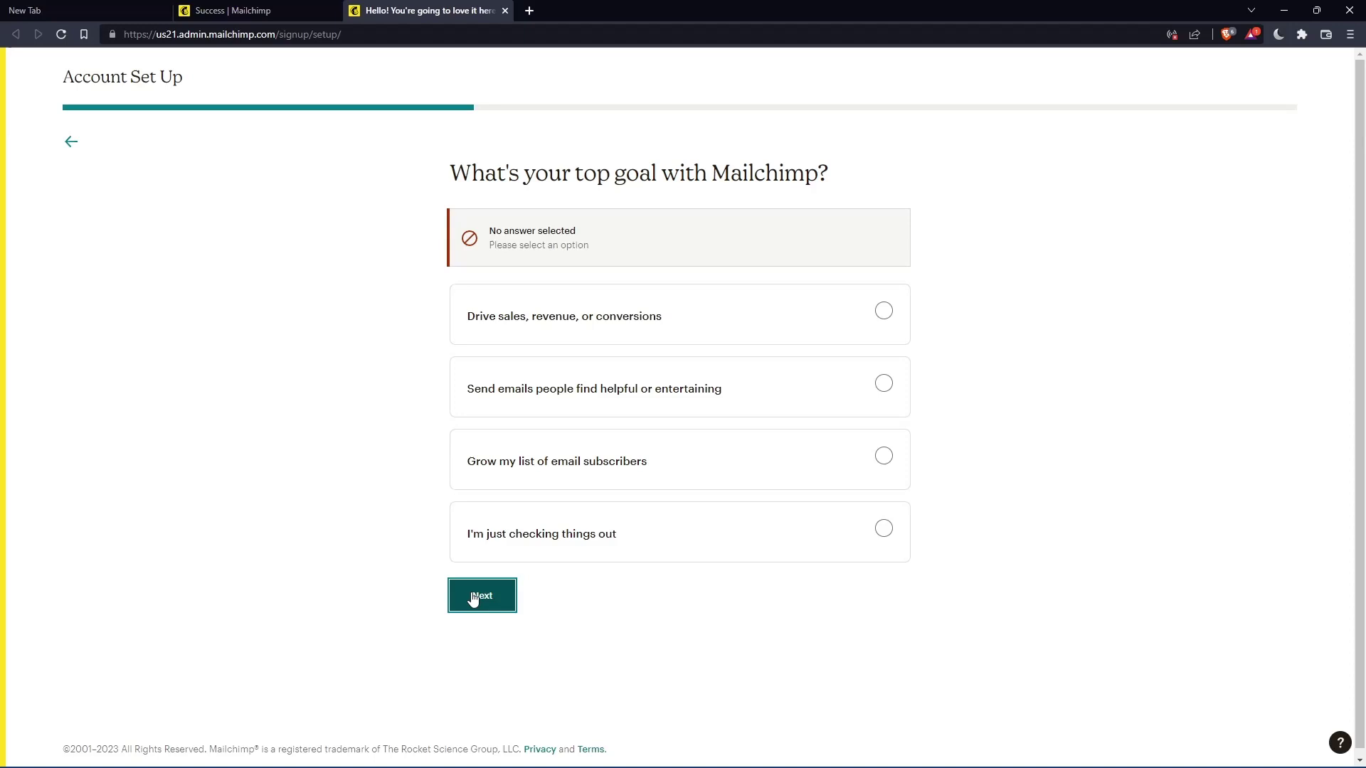
click(744, 558)
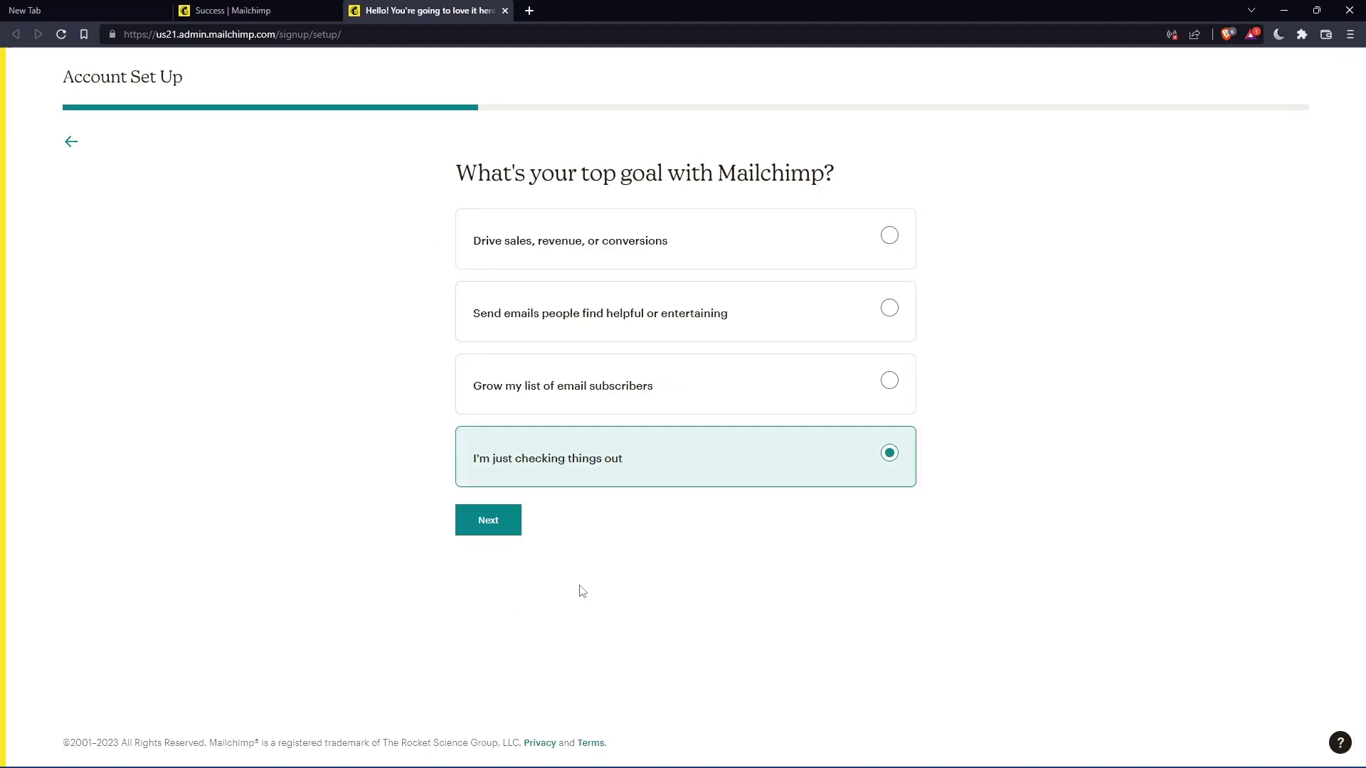
click(501, 520)
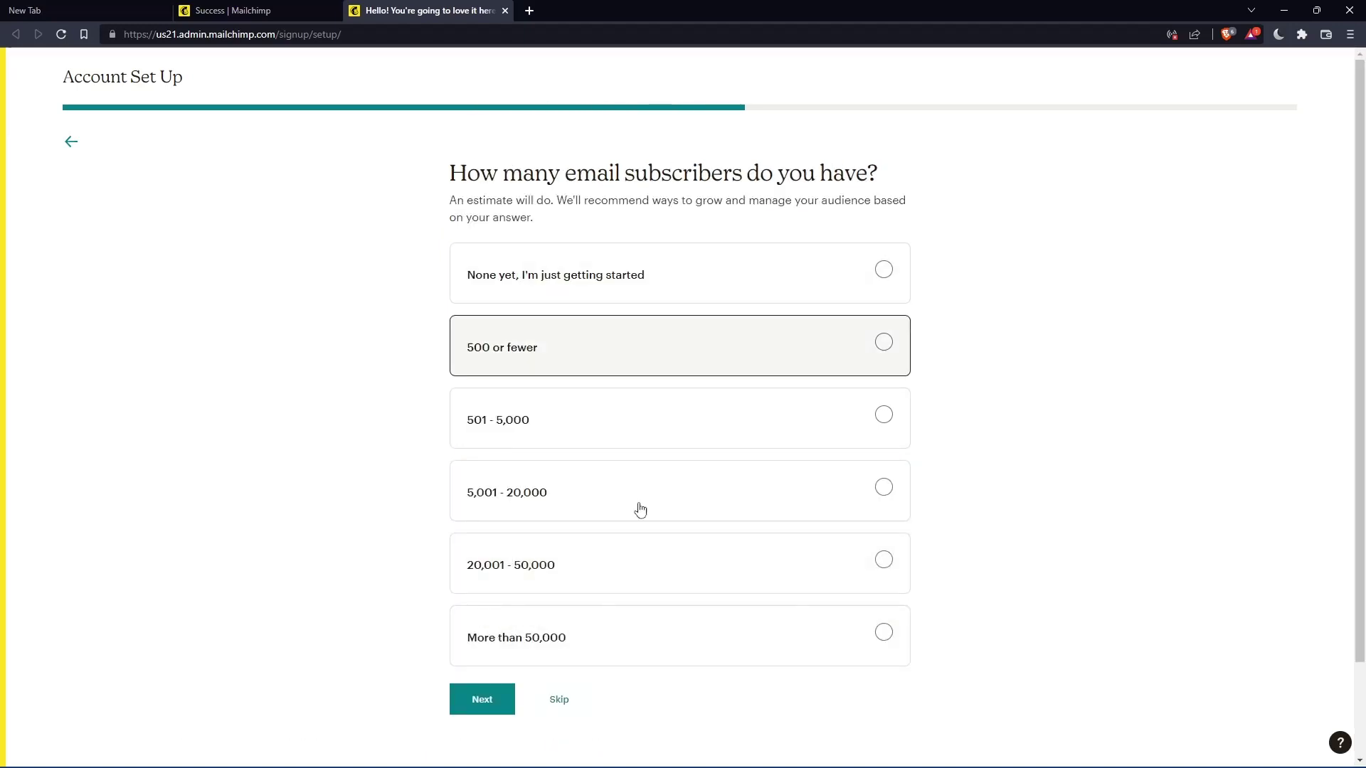
Skip the subscriber count, selling and brand-import questions, then finish setup.
click(561, 702)
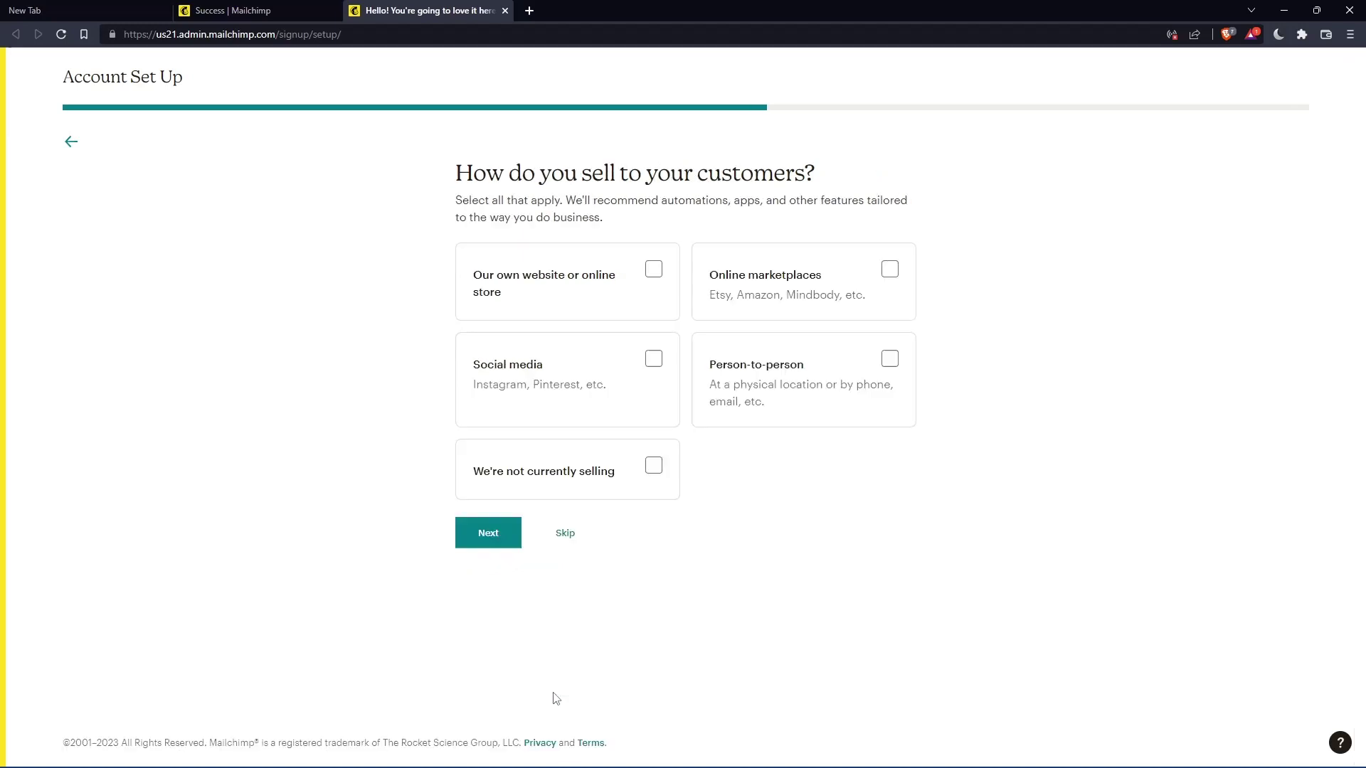
click(561, 544)
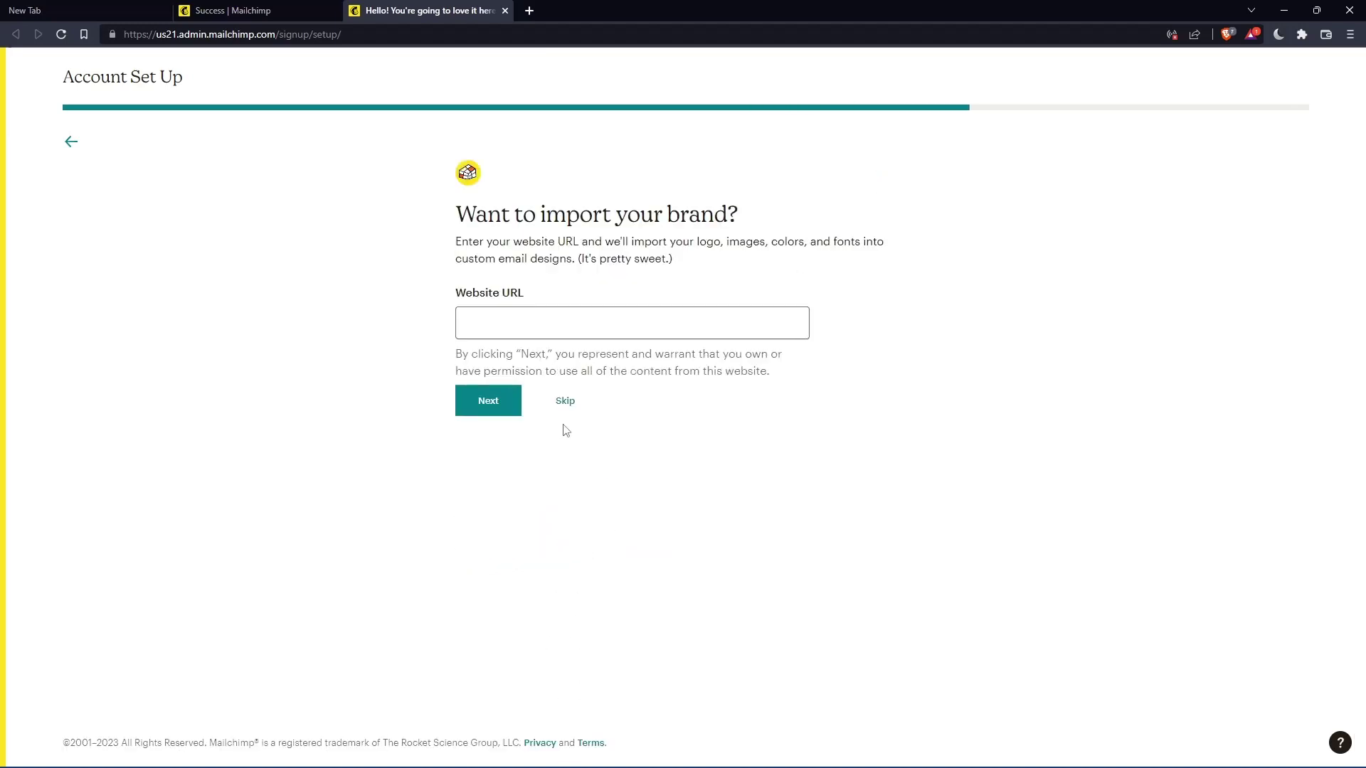
click(565, 400)
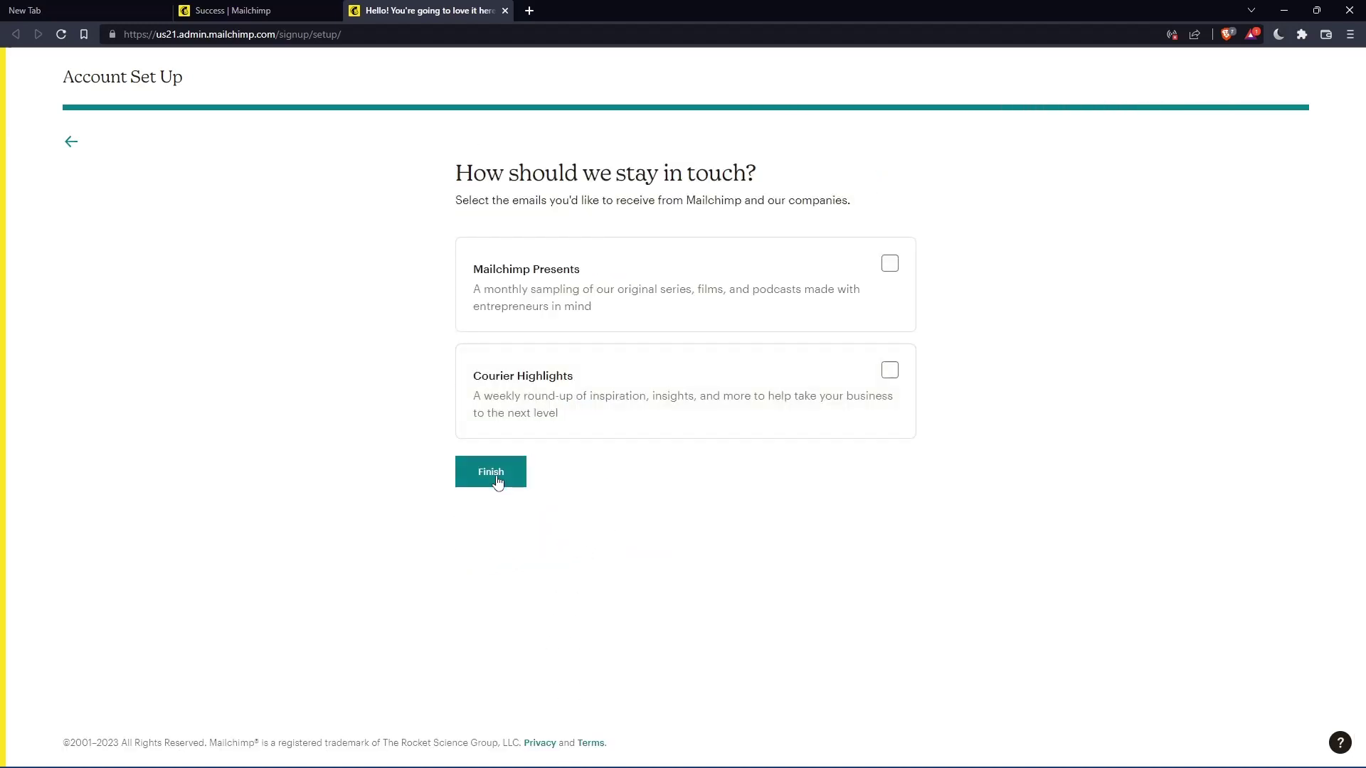
click(496, 475)
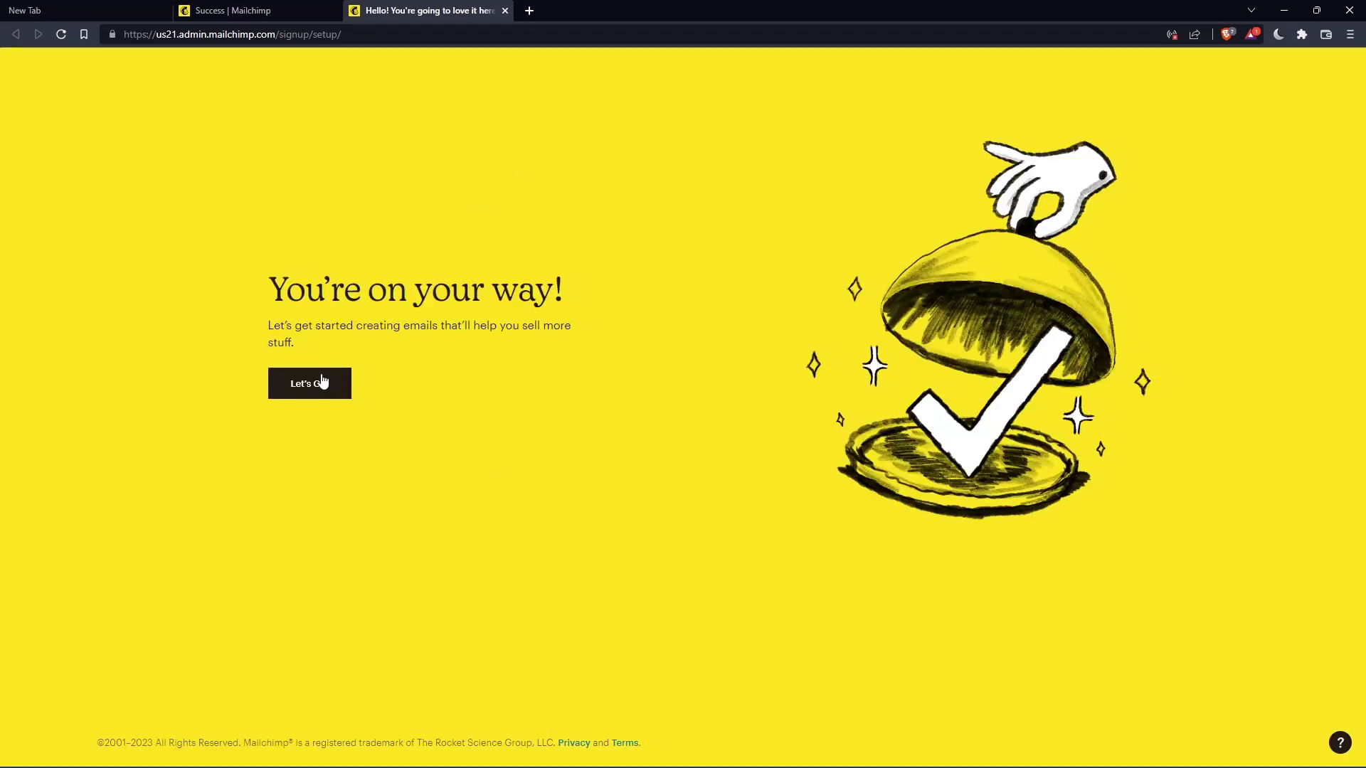
Enter the dashboard and open Audience > All contacts showing 49 contacts.
click(322, 381)
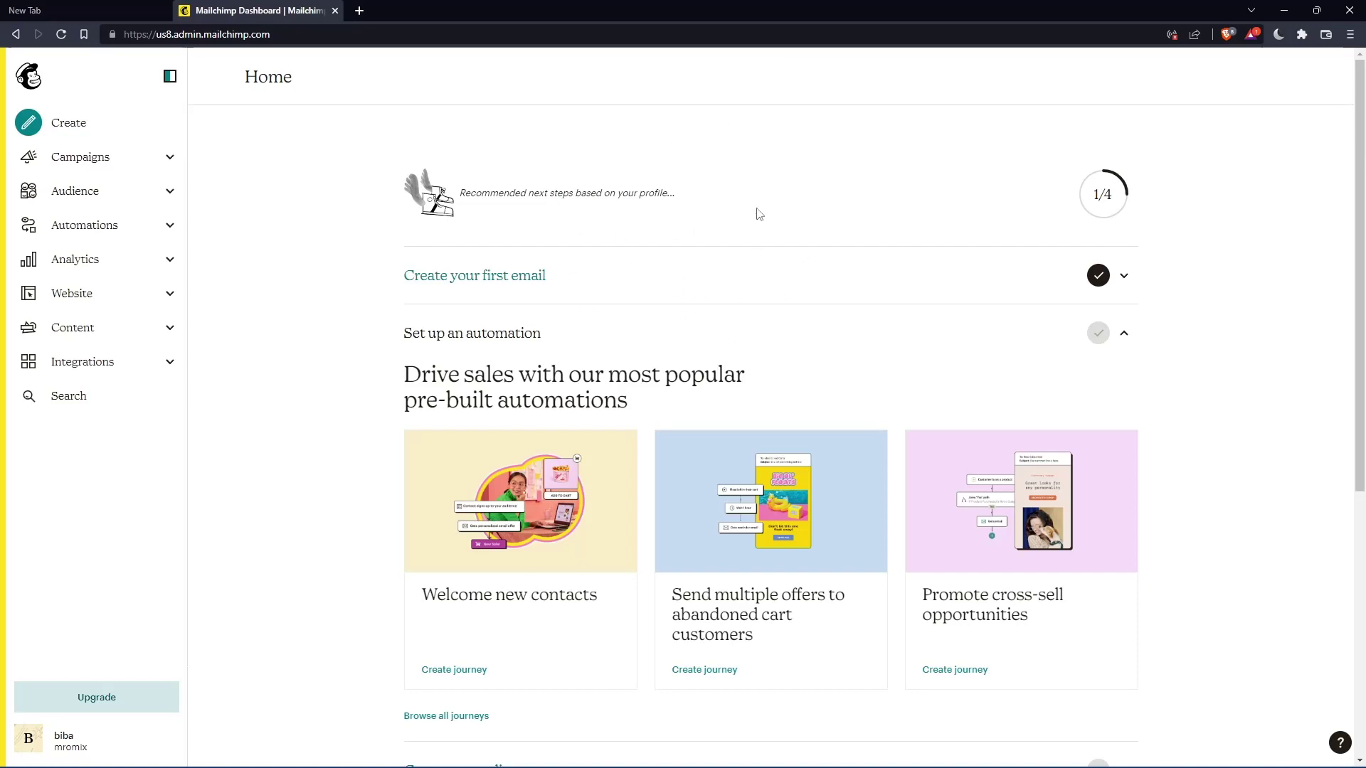
click(124, 192)
click(91, 245)
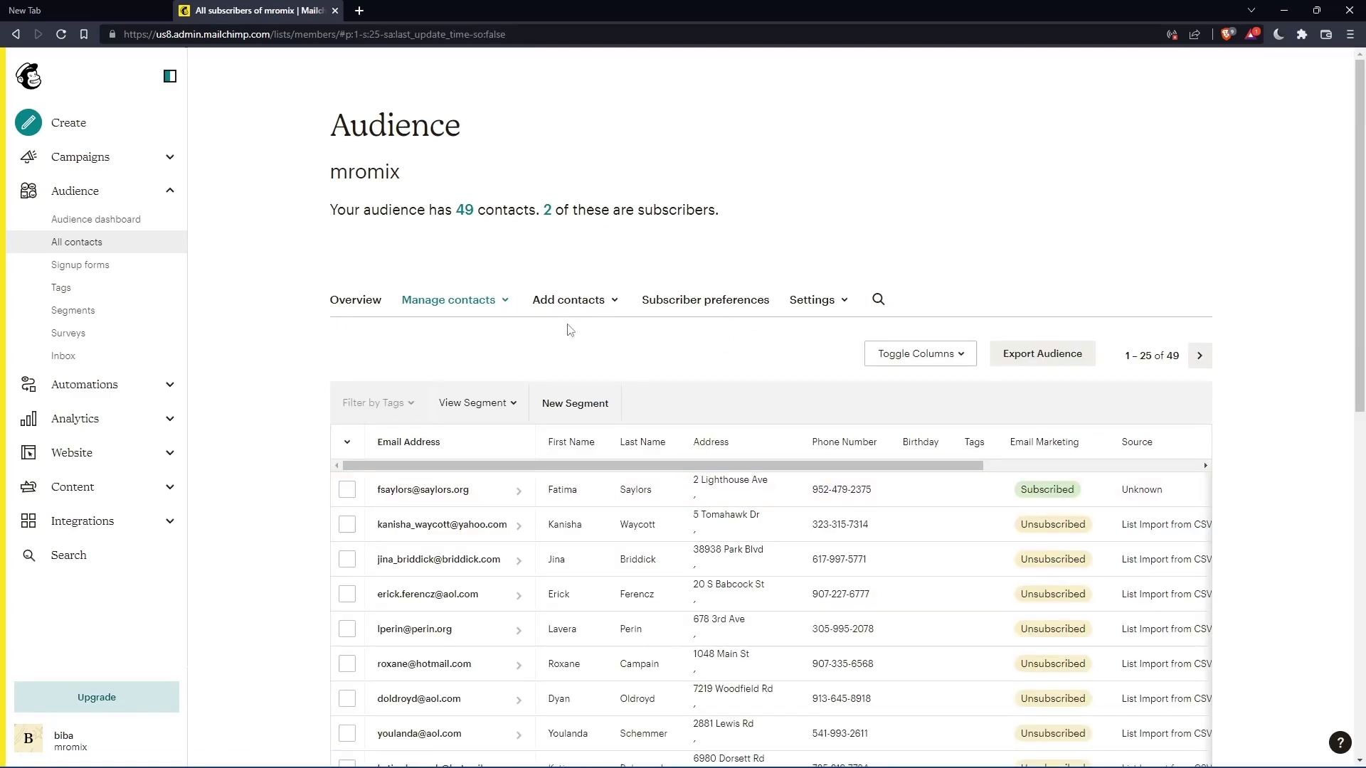
Open the Data Management Tool from the Manage contacts menu.
click(455, 300)
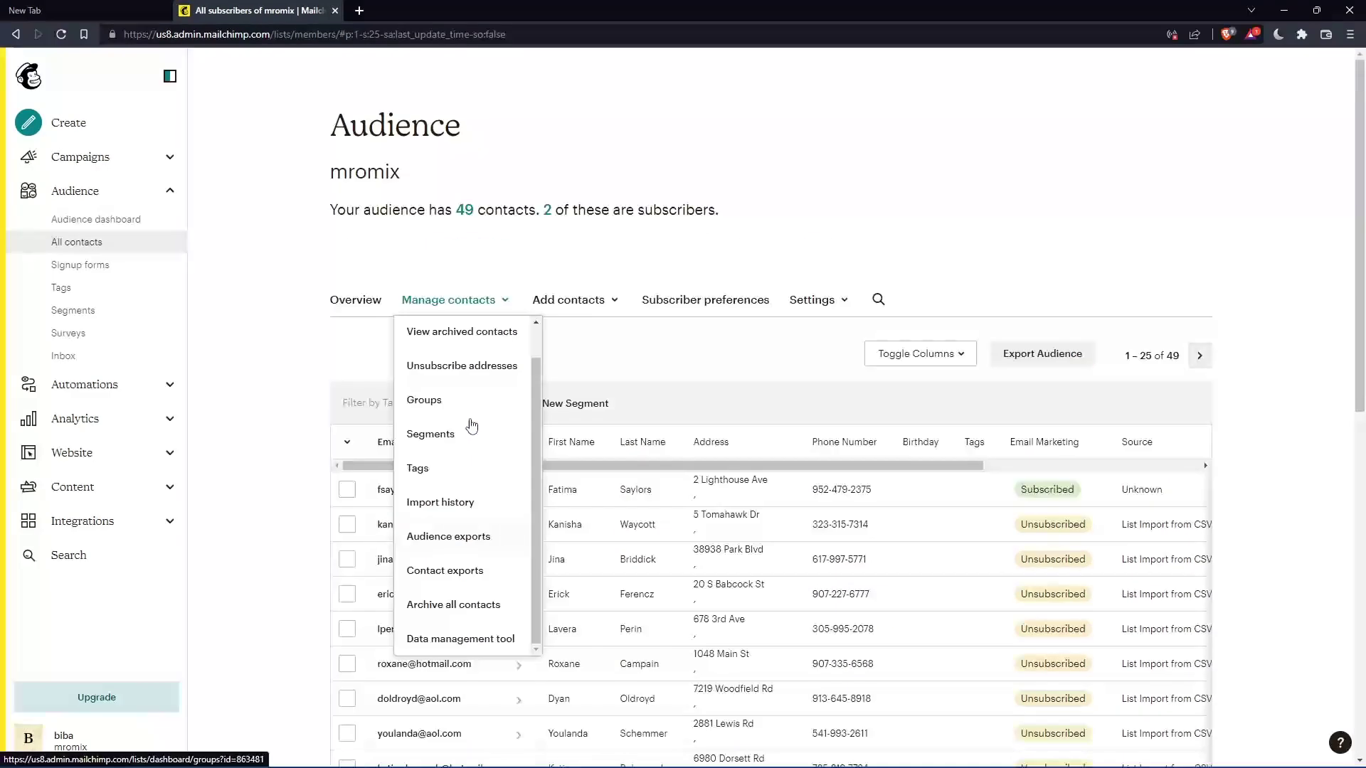
scroll(534, 430, up, 1)
scroll(512, 558, down, 1)
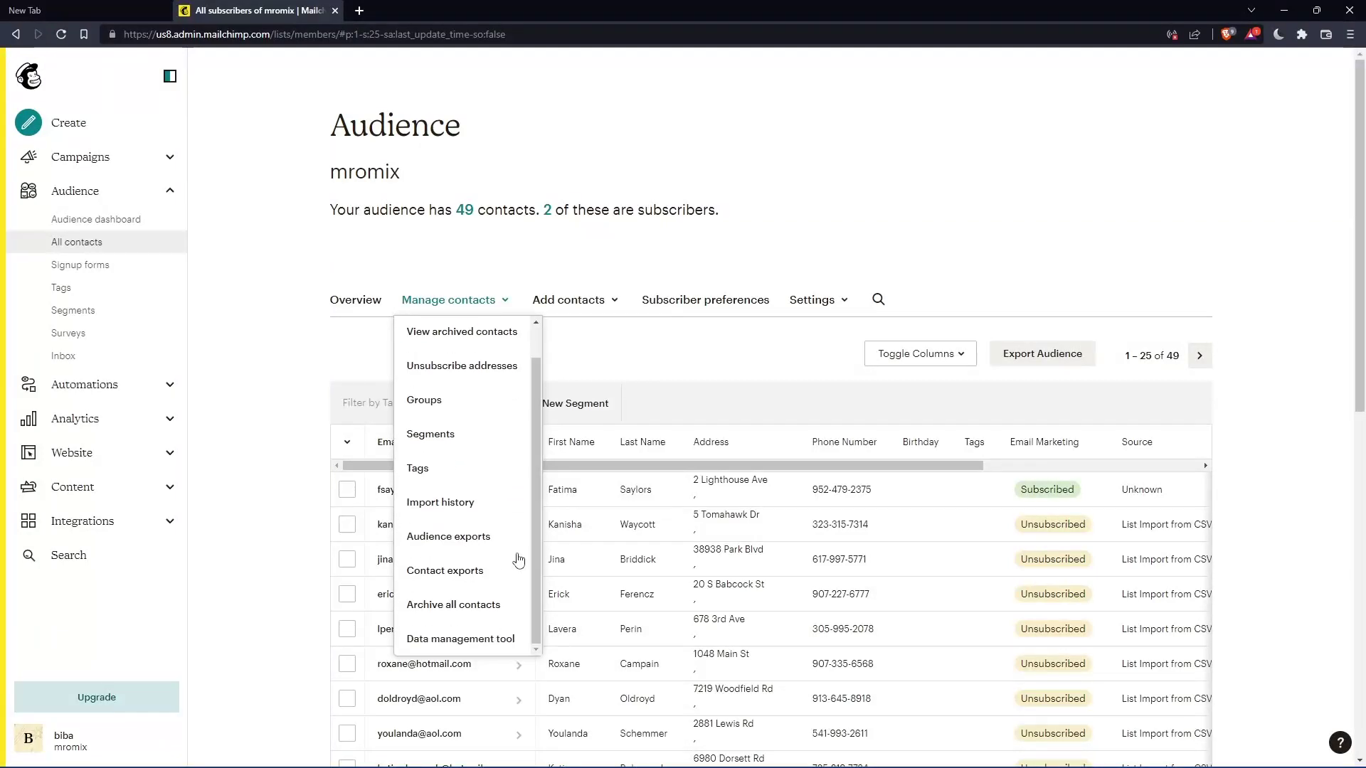
click(450, 644)
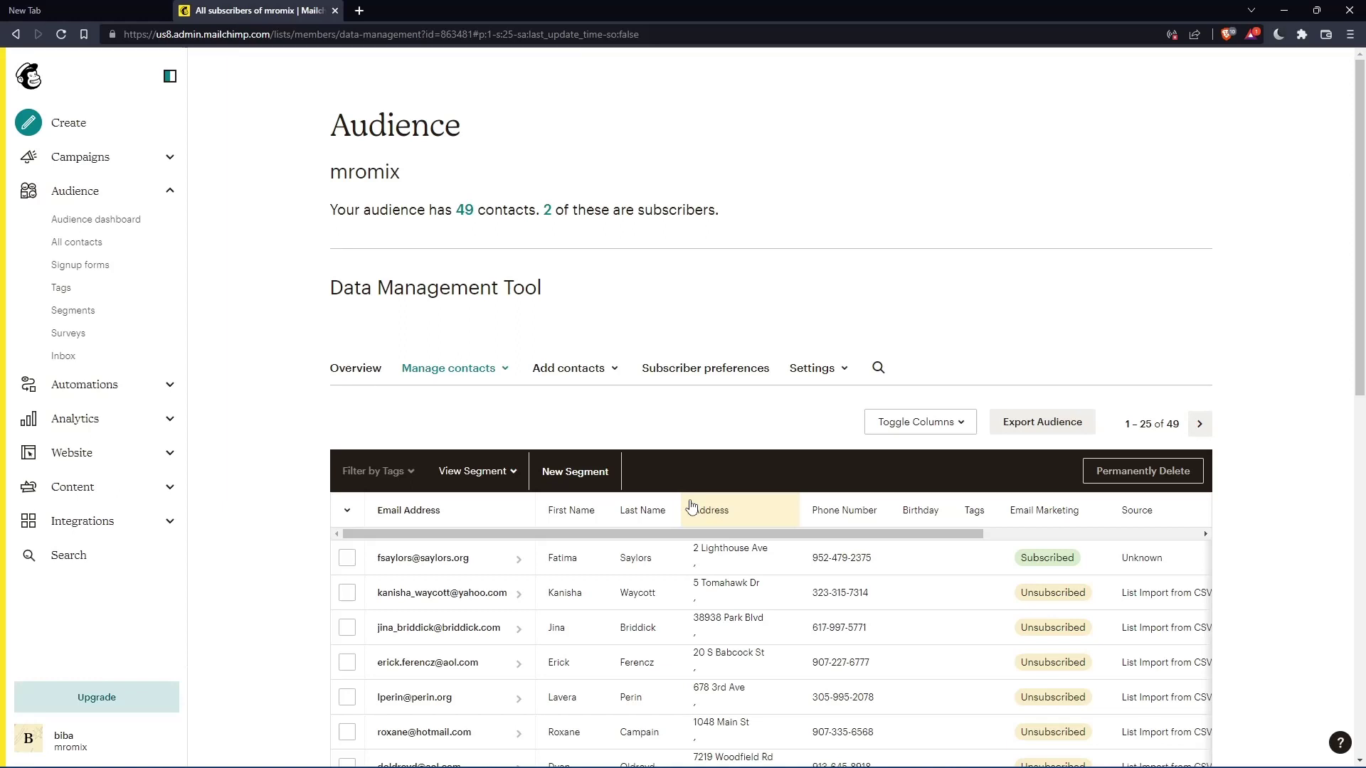
Tick three contacts and choose Permanently Delete.
scroll(690, 505, down, 2)
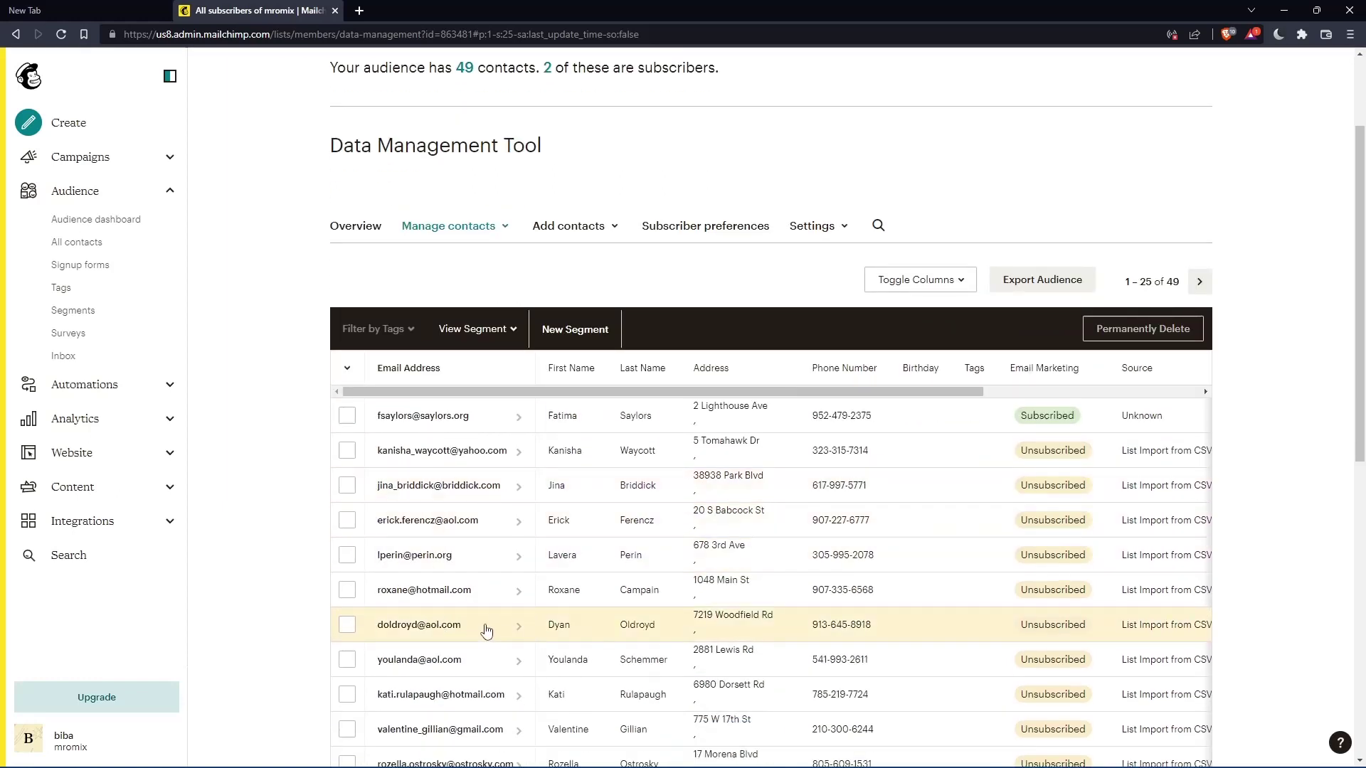
click(348, 659)
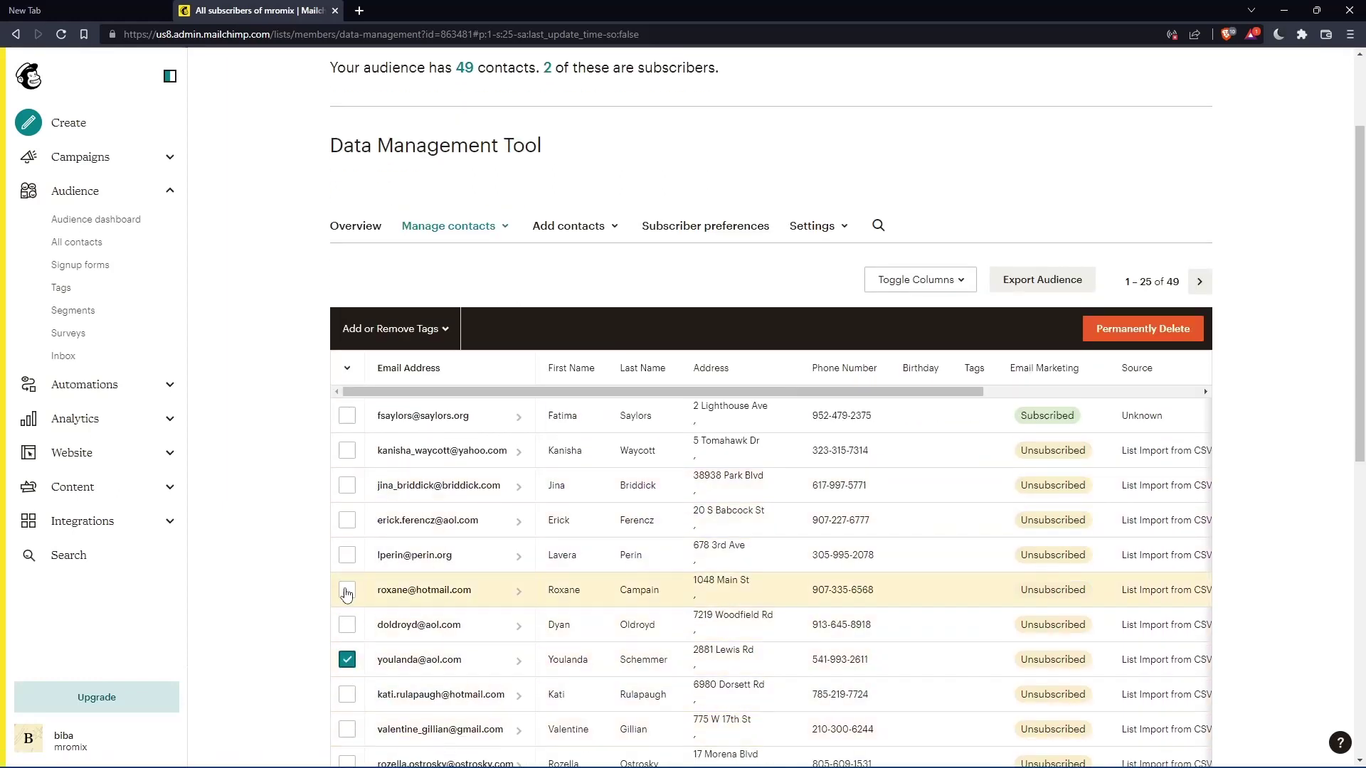
click(348, 590)
click(347, 729)
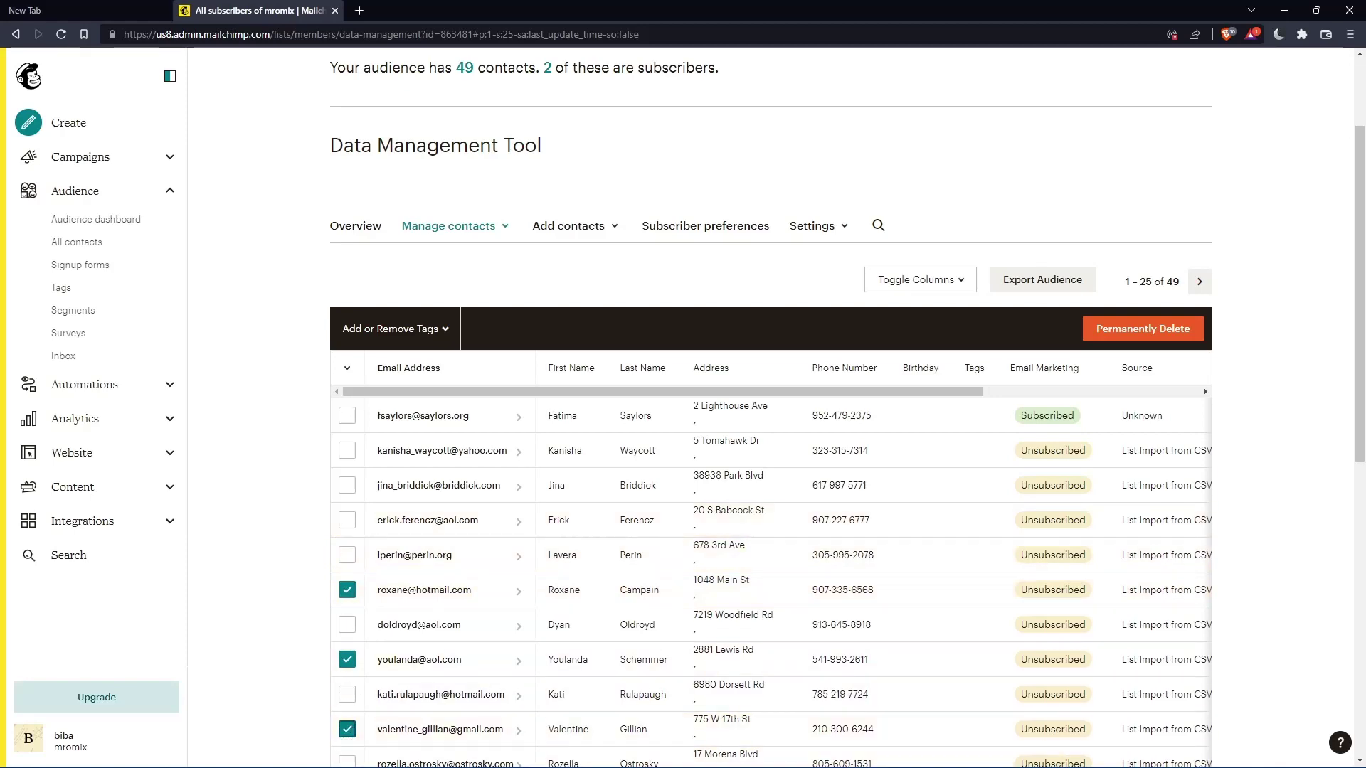
click(1151, 329)
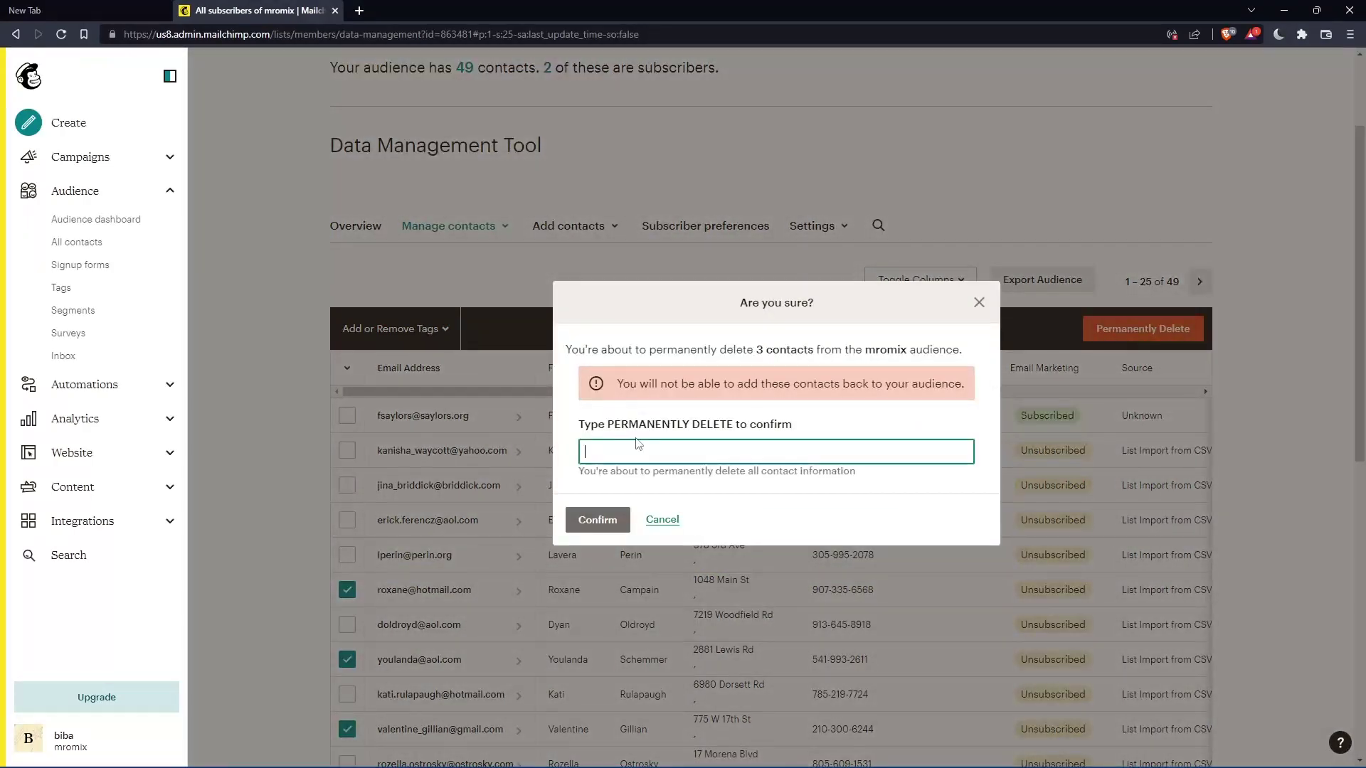
Enter PERMANENTLY DELETE in the confirmation field and confirm deleting the 3 contacts.
text(-)
key(BackSpace)
text(PER)
text(MANE)
text(NT)
text(LY )
text(DEL)
key(BackSpace)
text(LETE)
click(612, 524)
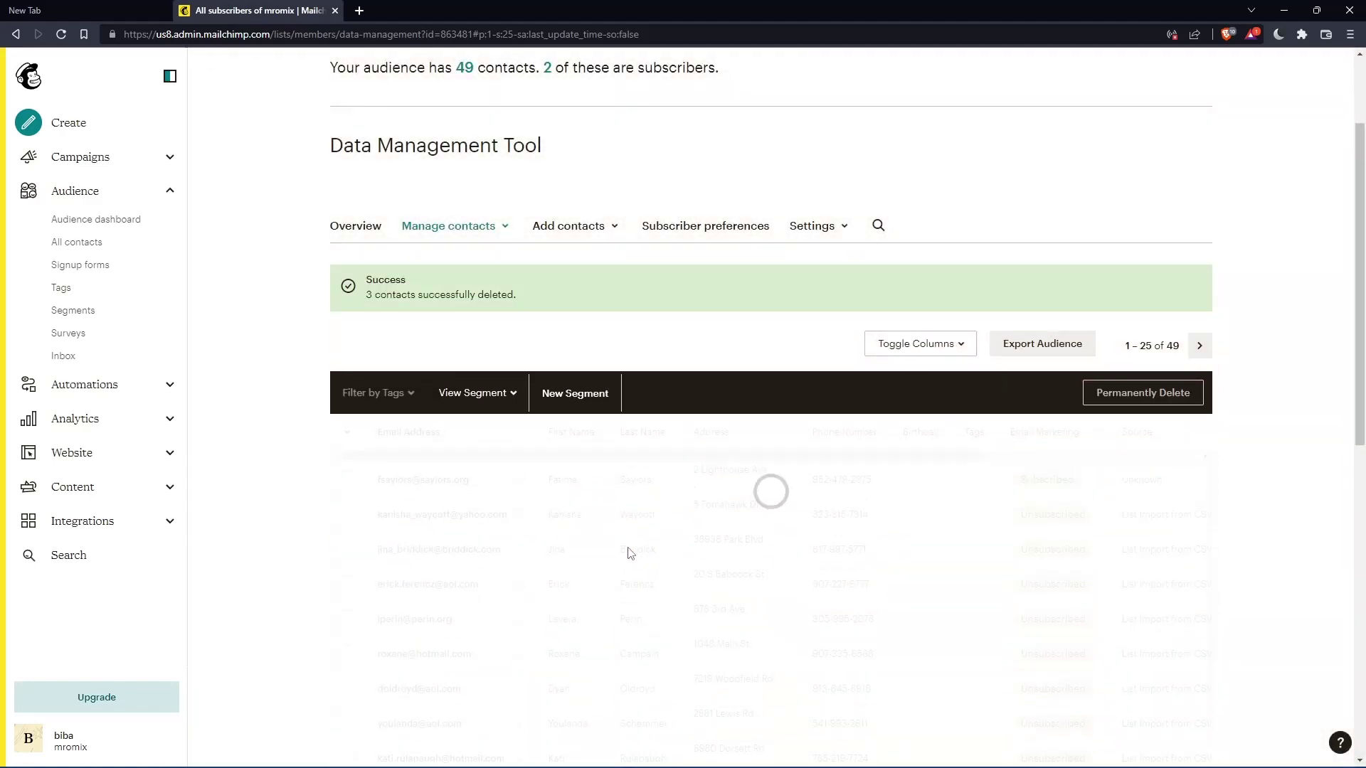